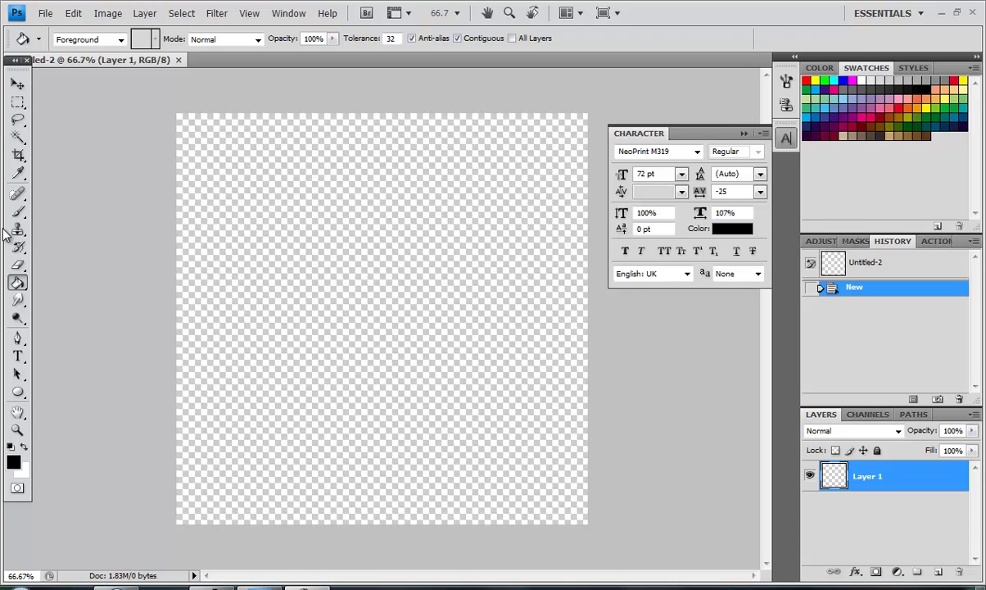
# Fill the empty Layer 1 with solid black using the Paint Bucket.
pyautogui.click(298, 213)
pyautogui.click(111, 17)
pyautogui.click(66, 73)
# Add a new empty Layer 2 above the black fill.
pyautogui.click(18, 213)
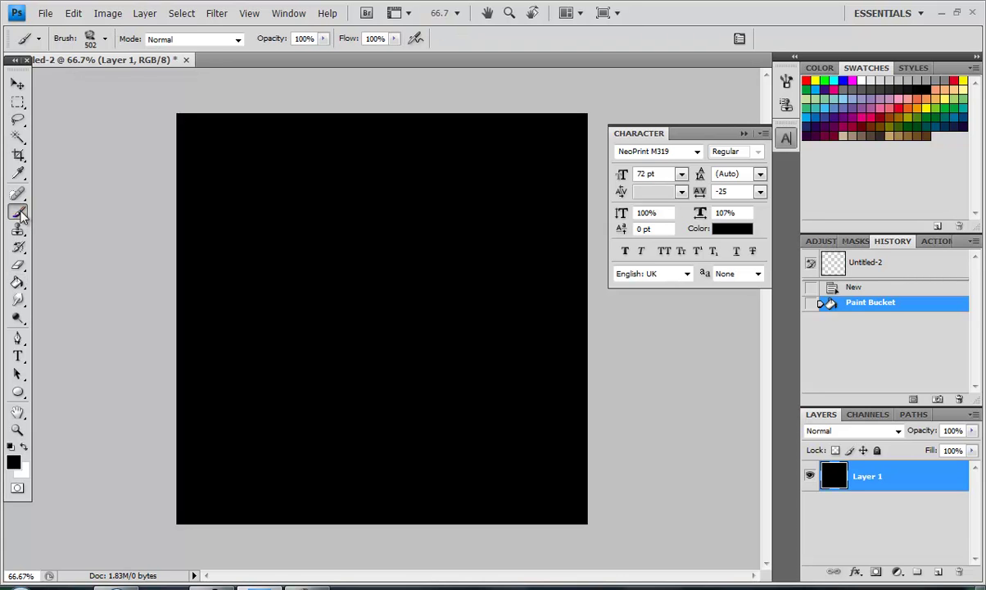
pyautogui.hotkey('ctrl', 'shift', 'n')
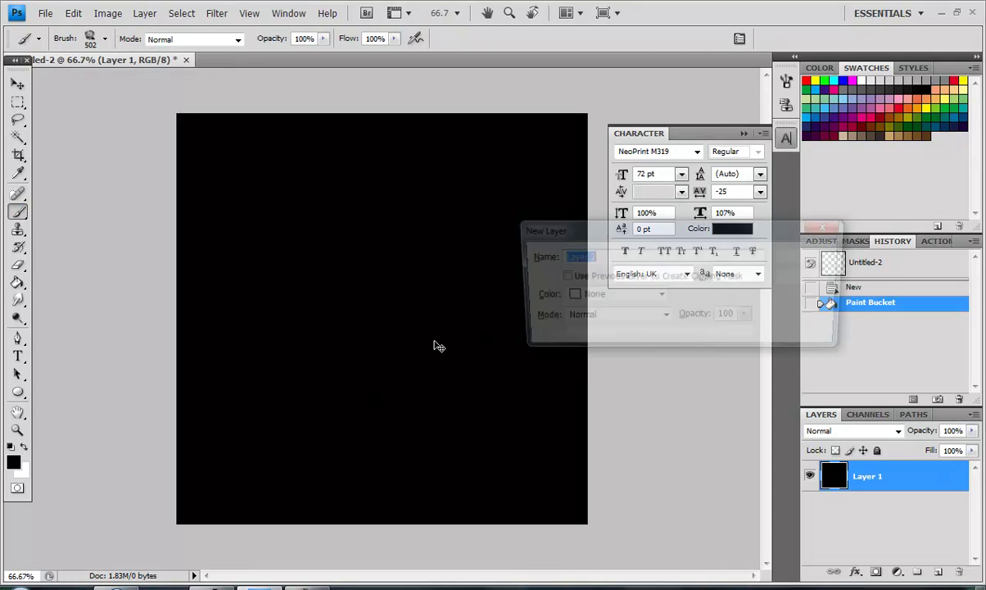
pyautogui.click(808, 257)
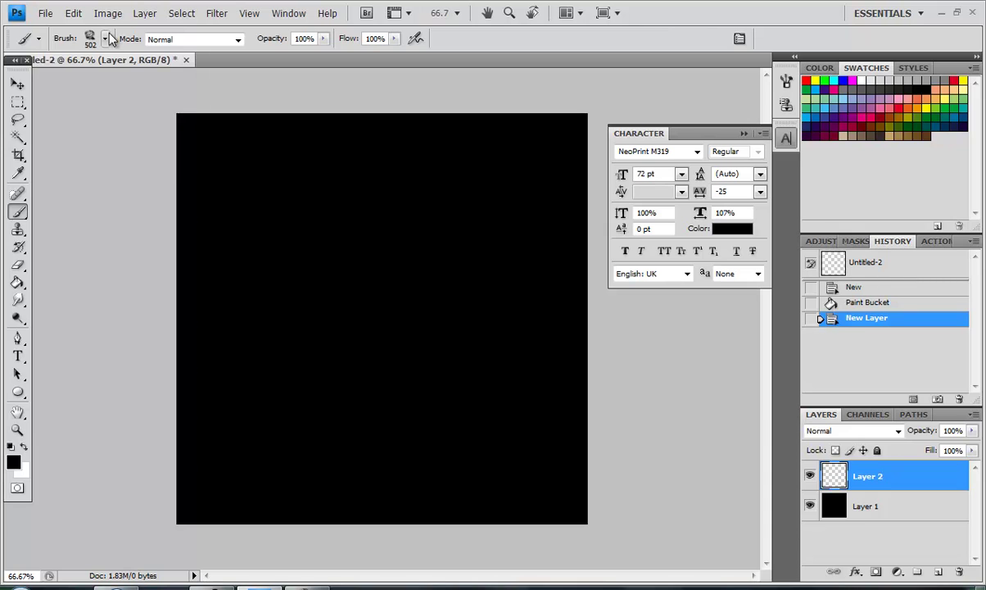
pyautogui.click(105, 39)
# Paint a large red patch with the 374 px textured brush enlarged to about 500 px.
pyautogui.click(58, 190)
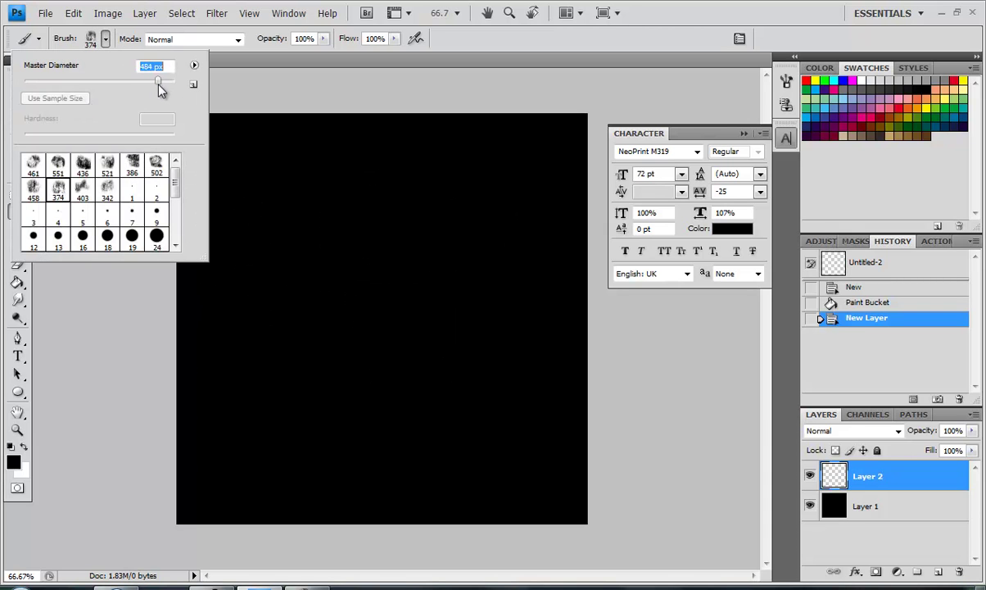
pyautogui.moveTo(159, 82); pyautogui.dragTo(162, 82)
pyautogui.click(806, 79)
pyautogui.moveTo(352, 221)
pyautogui.mouseDown()
pyautogui.moveTo(336, 246)
pyautogui.moveTo(491, 205)
pyautogui.mouseUp()
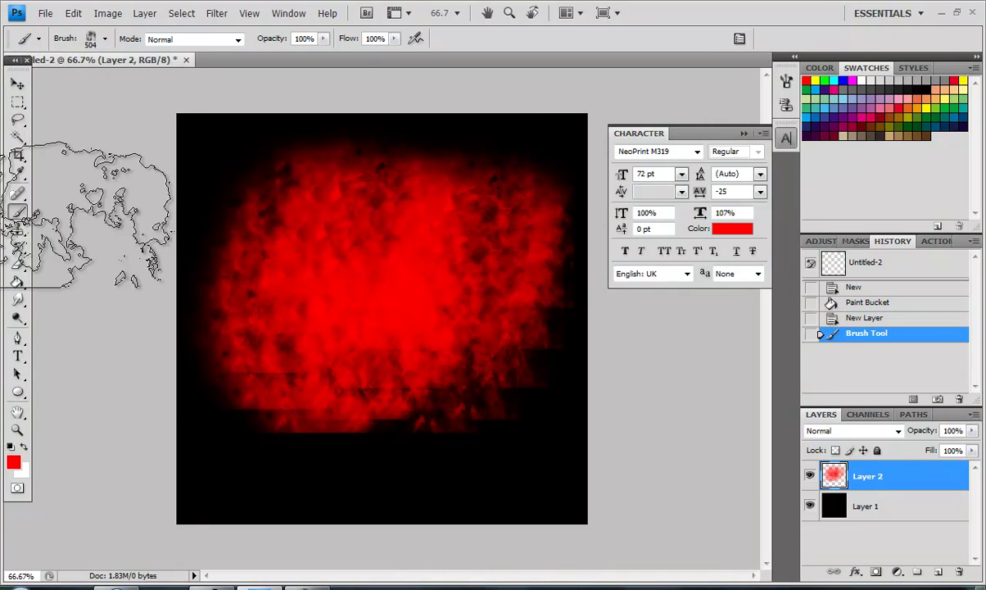
# Build up the red ball with more textured strokes, using the 436 and 551 px brushes.
pyautogui.click(104, 39)
pyautogui.click(110, 197)
pyautogui.moveTo(363, 429)
pyautogui.mouseDown()
pyautogui.moveTo(272, 377)
pyautogui.moveTo(396, 396)
pyautogui.mouseUp()
pyautogui.click(104, 39)
pyautogui.click(83, 169)
pyautogui.click(58, 168)
pyautogui.click(483, 440)
pyautogui.moveTo(463, 319)
pyautogui.mouseDown()
pyautogui.moveTo(348, 230)
pyautogui.moveTo(385, 246)
pyautogui.mouseUp()
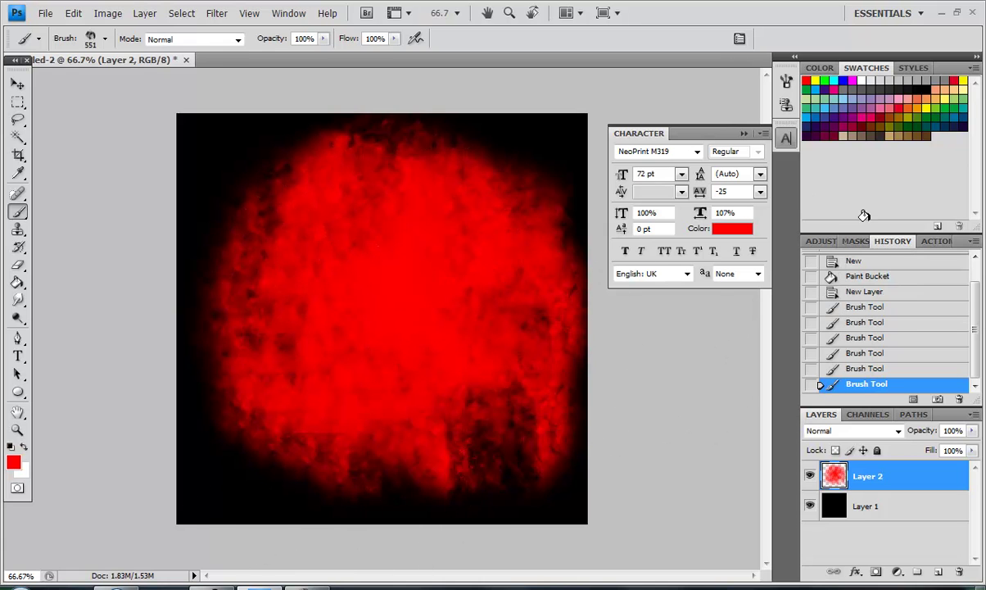
# Paint orange strokes over the ball's centre.
pyautogui.click(916, 101)
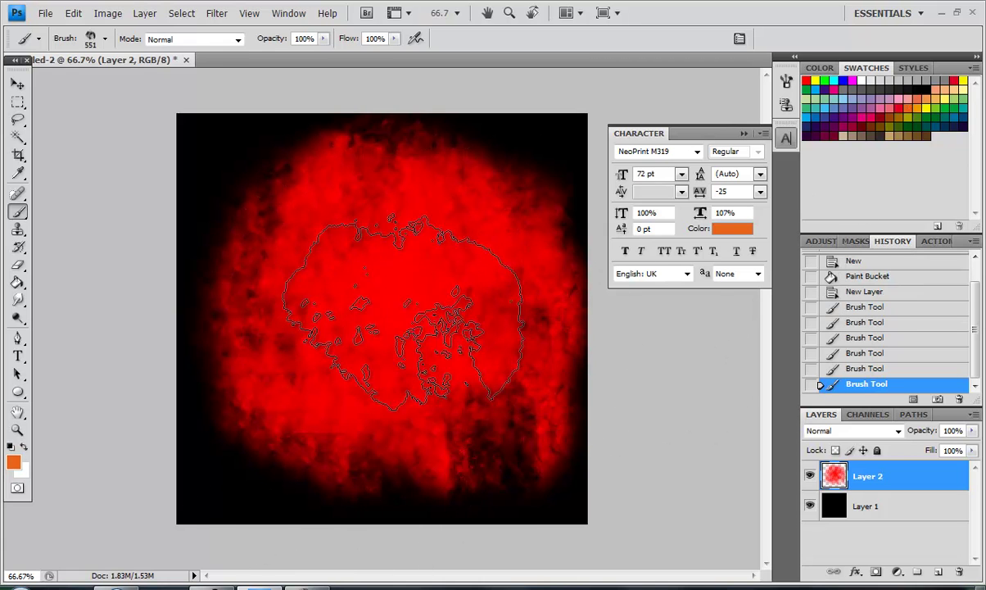
pyautogui.click(914, 102)
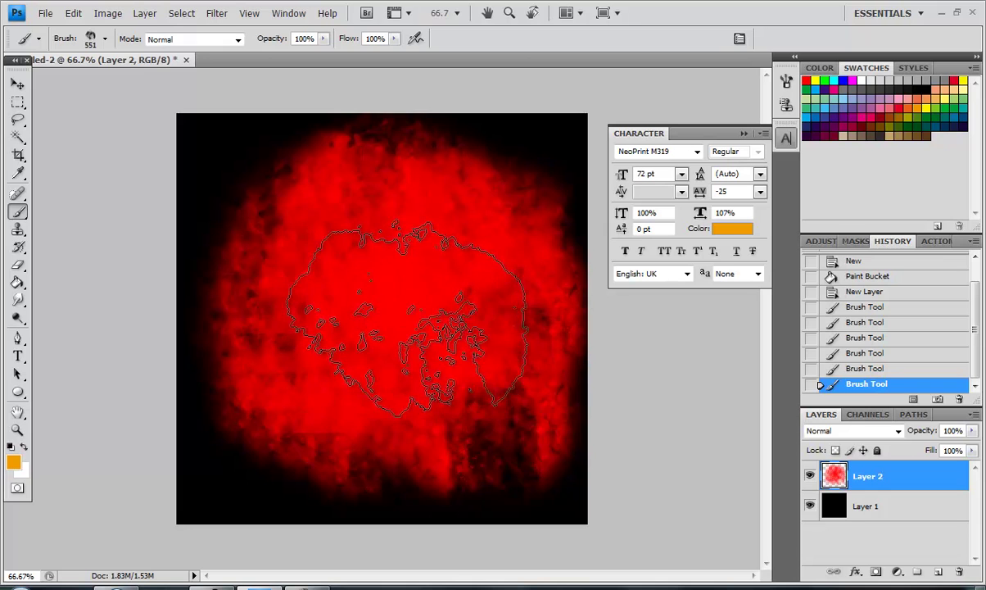
pyautogui.moveTo(352, 319)
pyautogui.mouseDown()
pyautogui.moveTo(385, 242)
pyautogui.moveTo(328, 127)
pyautogui.mouseUp()
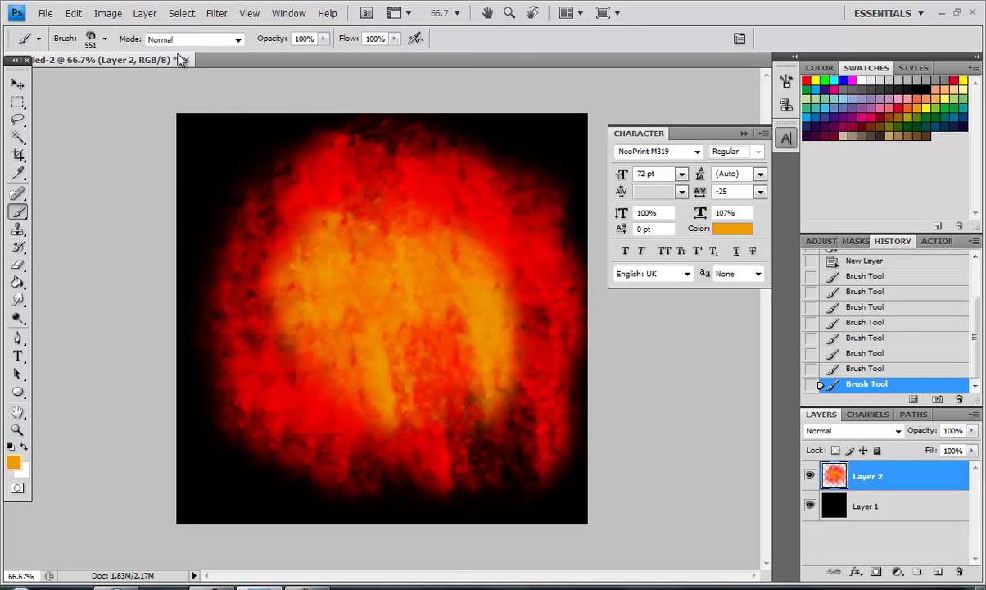
# Paint bright yellow into the ball's centre with the 386 and 342 px textured brushes.
pyautogui.click(105, 39)
pyautogui.click(132, 164)
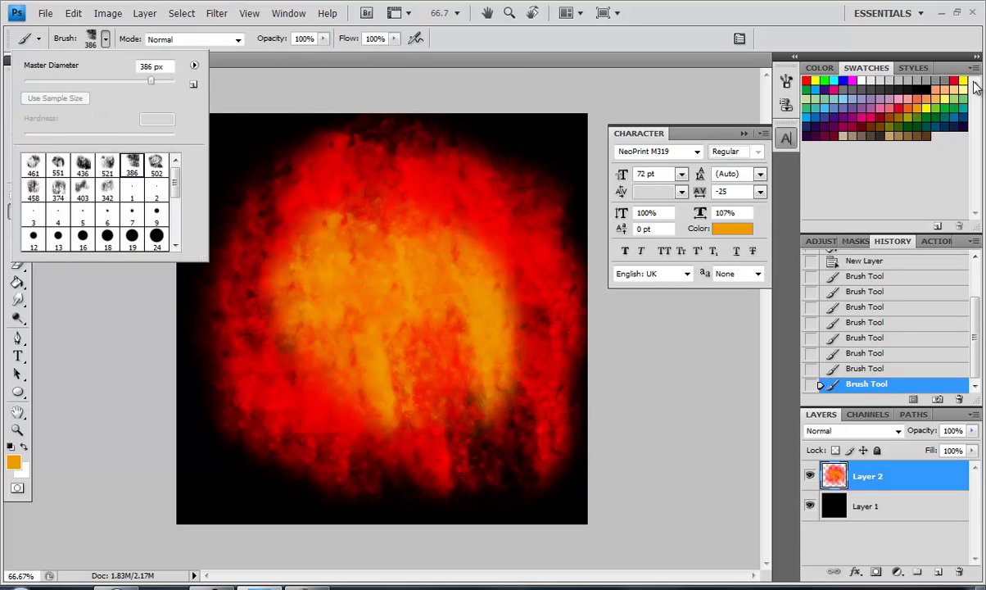
pyautogui.click(963, 80)
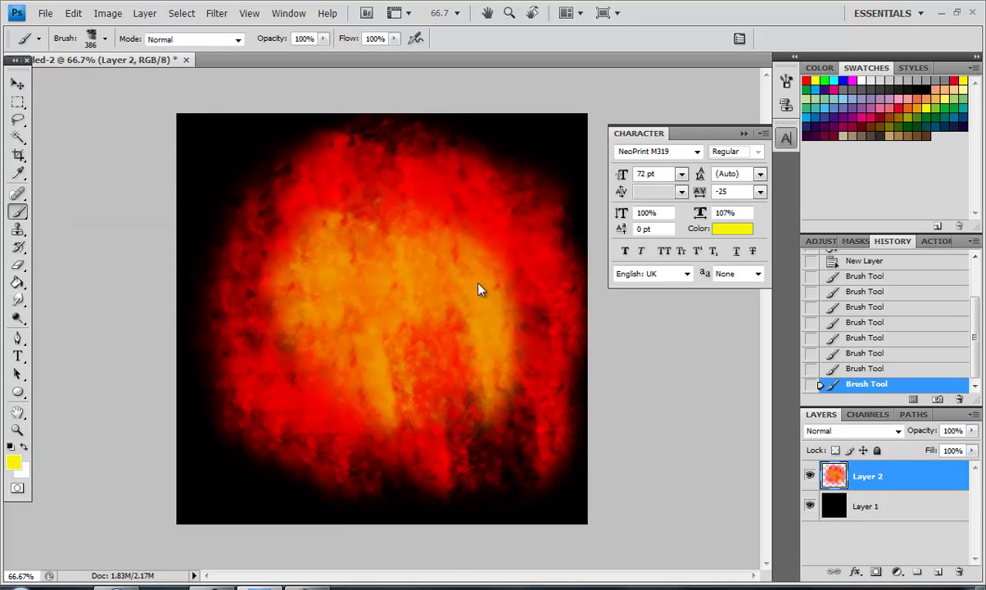
pyautogui.click(104, 38)
pyautogui.click(108, 190)
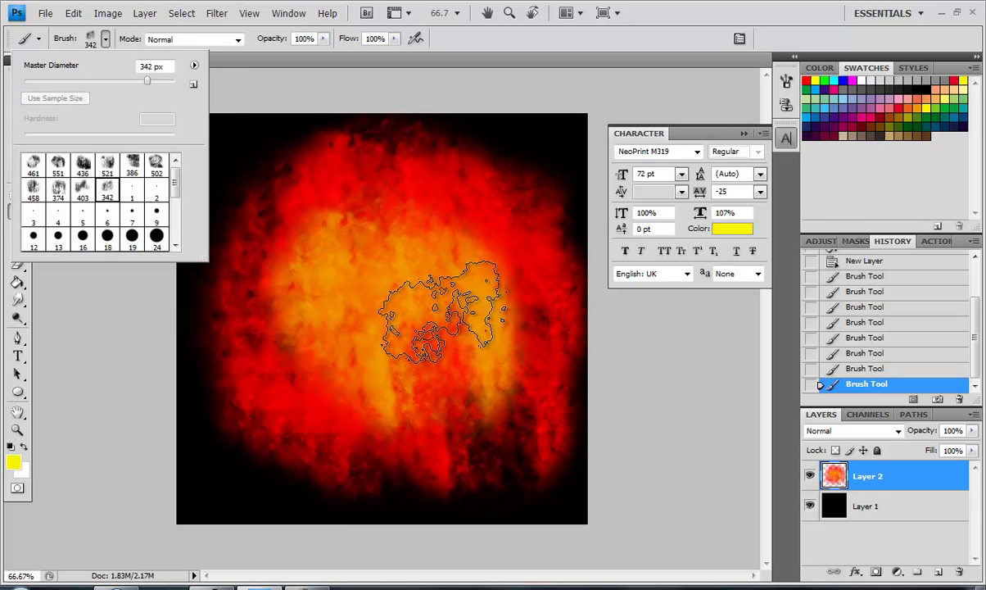
pyautogui.click(442, 307)
pyautogui.moveTo(442, 307)
pyautogui.mouseDown()
pyautogui.moveTo(418, 308)
pyautogui.moveTo(385, 330)
pyautogui.moveTo(397, 275)
pyautogui.moveTo(442, 254)
pyautogui.mouseUp()
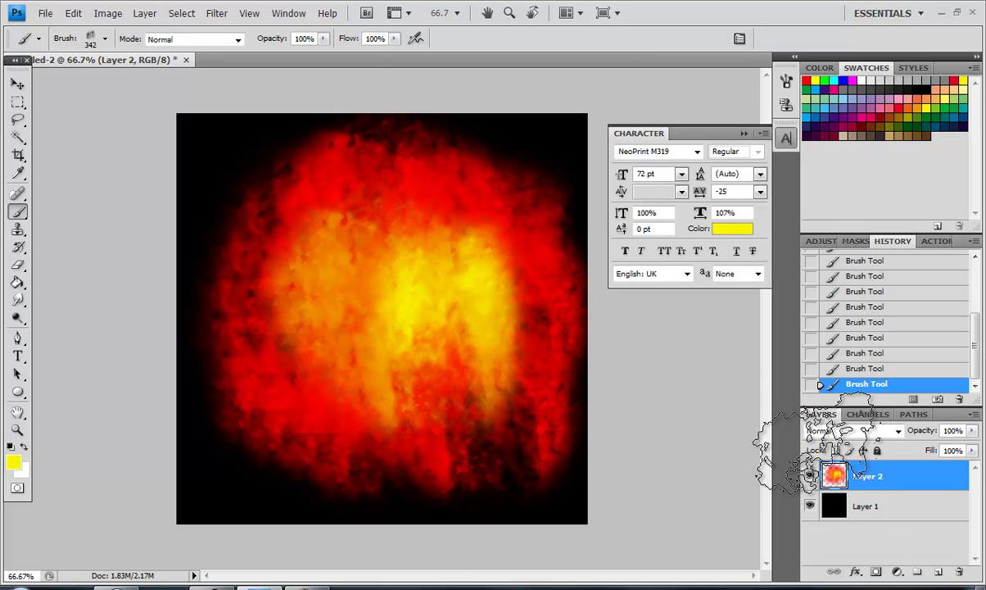
pyautogui.click(216, 13)
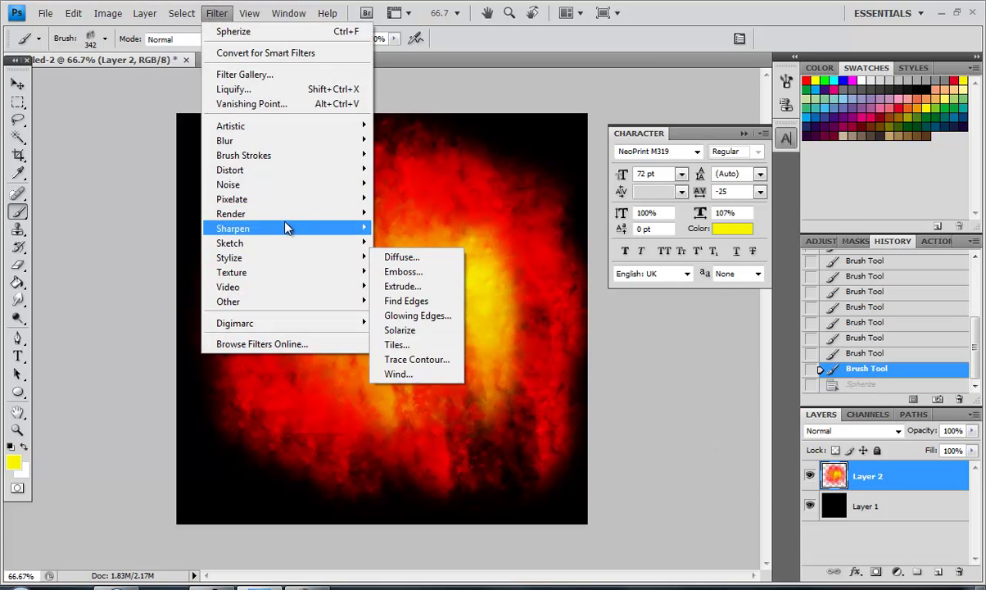
# Apply Spherize with a positive amount to Layer 2, then undo the stray yellow stroke in History.
pyautogui.moveTo(230, 169)
pyautogui.click(407, 301)
pyautogui.moveTo(399, 353)
pyautogui.mouseDown()
pyautogui.moveTo(459, 352)
pyautogui.moveTo(401, 301)
pyautogui.mouseUp()
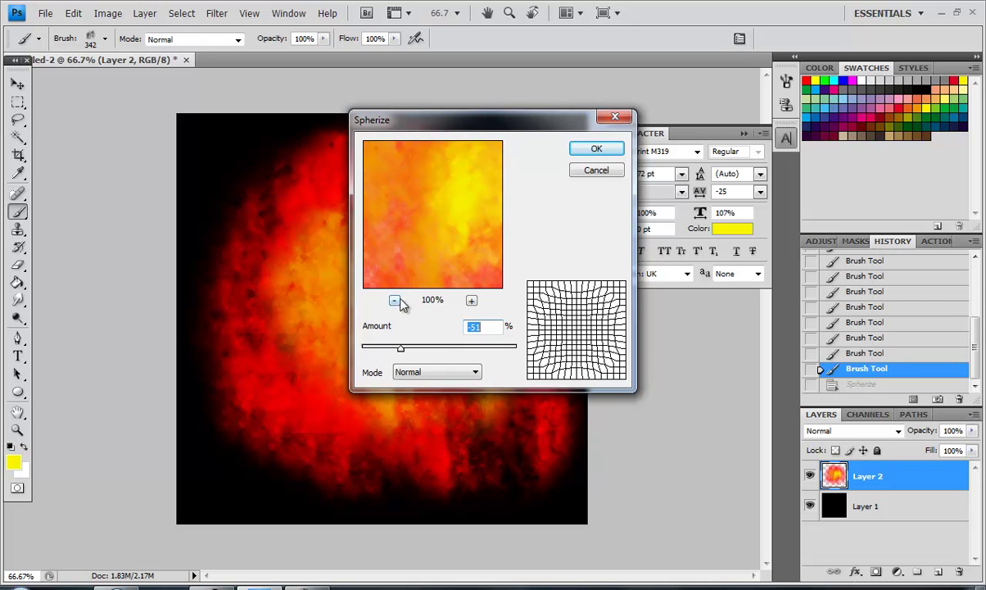
pyautogui.moveTo(400, 348); pyautogui.dragTo(463, 352)
pyautogui.click(394, 300)
pyautogui.click(394, 301)
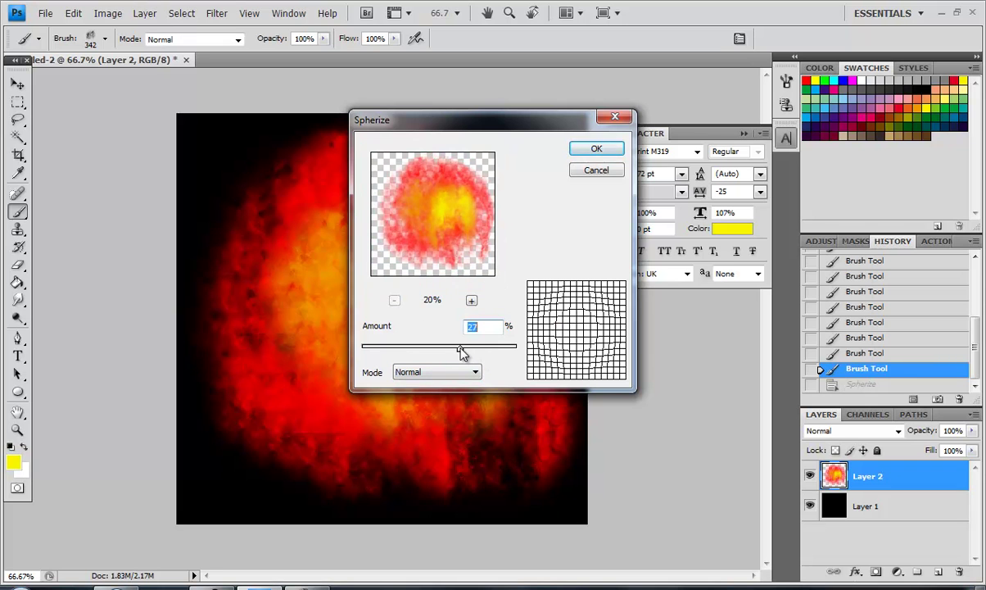
pyautogui.click(596, 148)
pyautogui.click(594, 149)
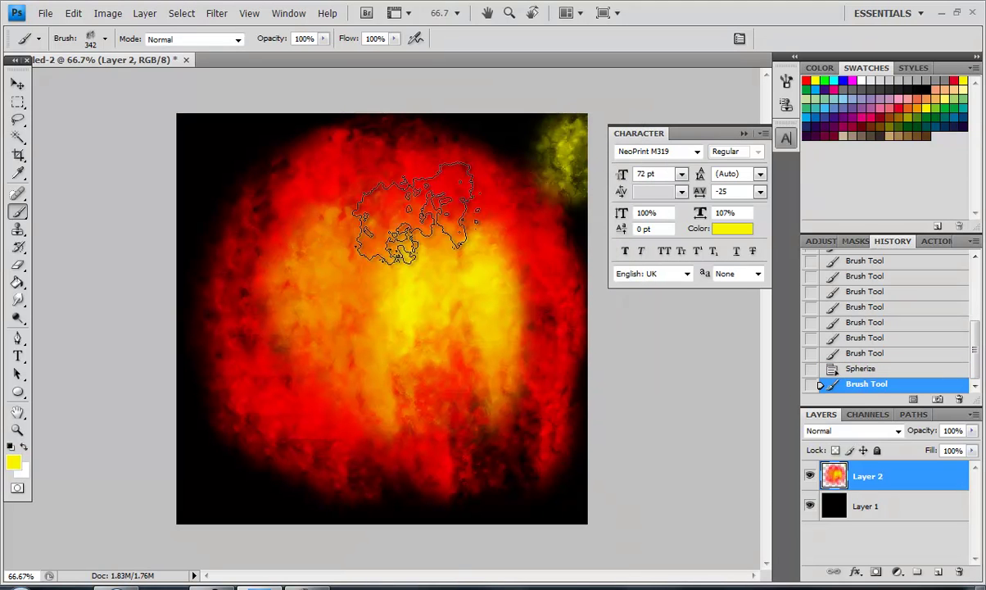
pyautogui.click(859, 372)
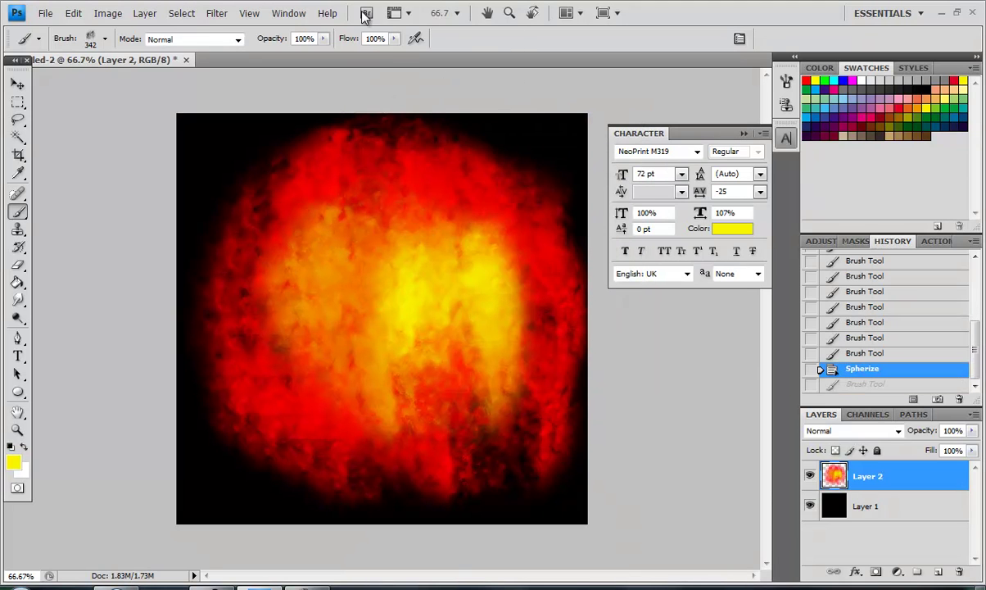
pyautogui.click(217, 14)
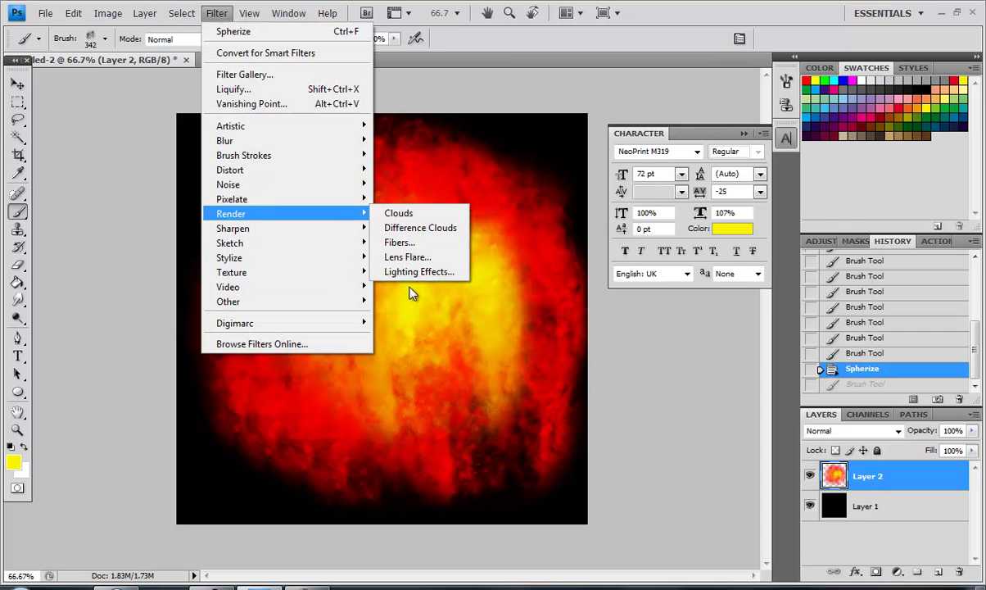
# Apply an enlarged Omni Lighting Effect with Intensity 32, Material -69 and Exposure -28.
pyautogui.click(409, 272)
pyautogui.moveTo(334, 265); pyautogui.dragTo(326, 263)
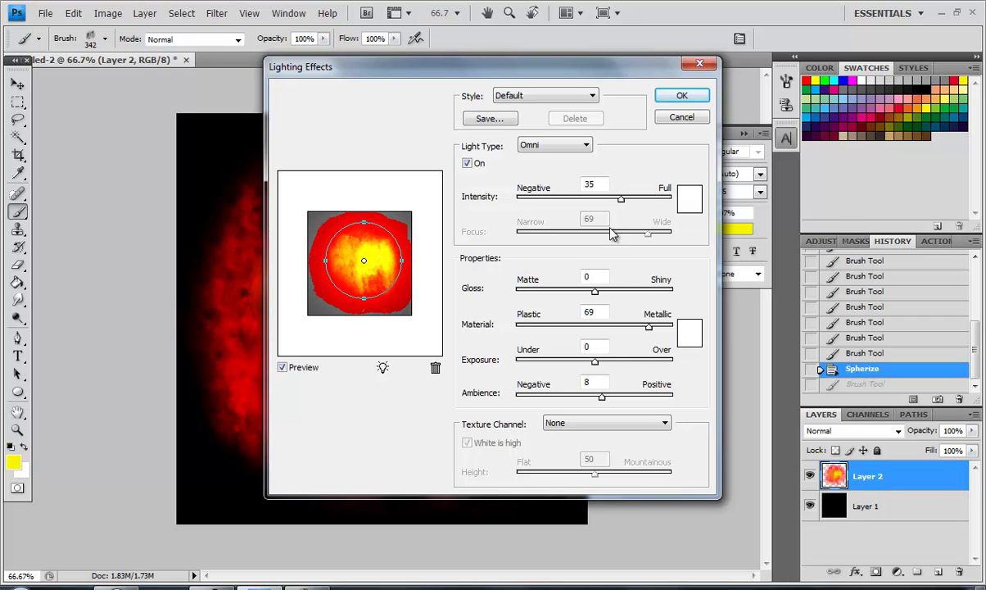
pyautogui.moveTo(629, 205)
pyautogui.mouseDown()
pyautogui.moveTo(641, 207)
pyautogui.moveTo(605, 202)
pyautogui.moveTo(622, 209)
pyautogui.mouseUp()
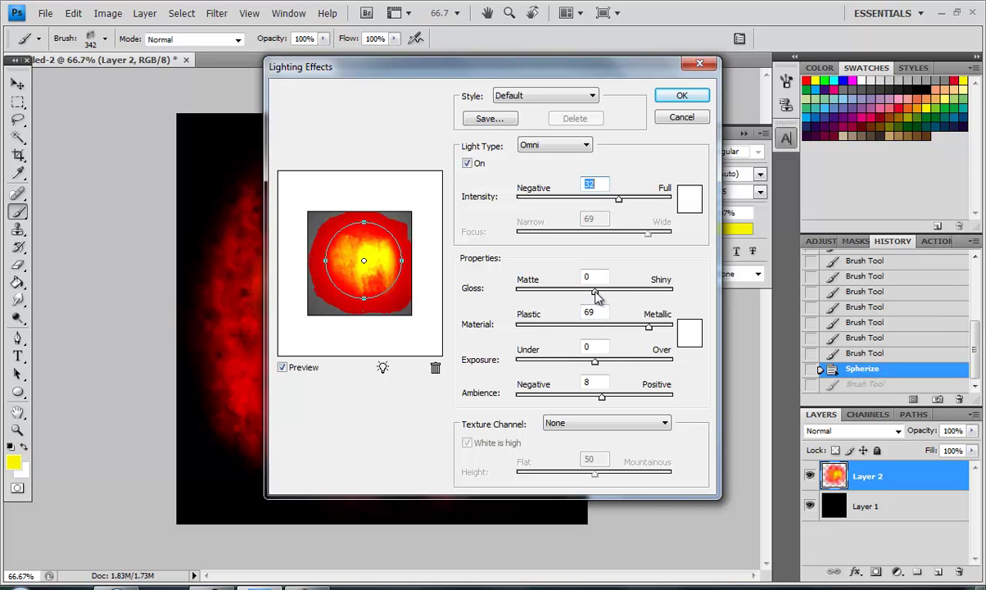
pyautogui.click(547, 330)
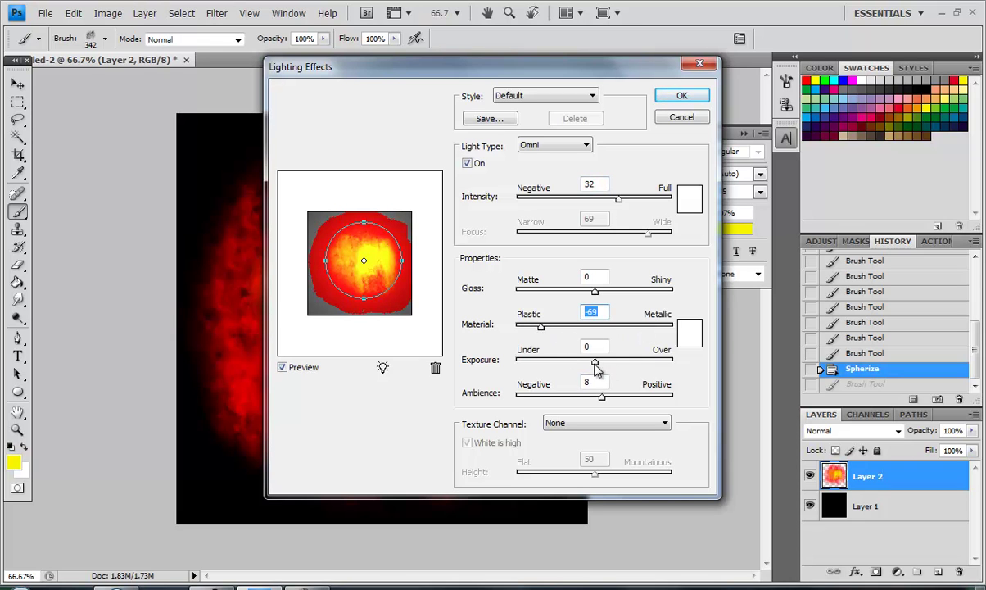
pyautogui.moveTo(638, 370)
pyautogui.mouseDown()
pyautogui.moveTo(560, 375)
pyautogui.moveTo(575, 366)
pyautogui.mouseUp()
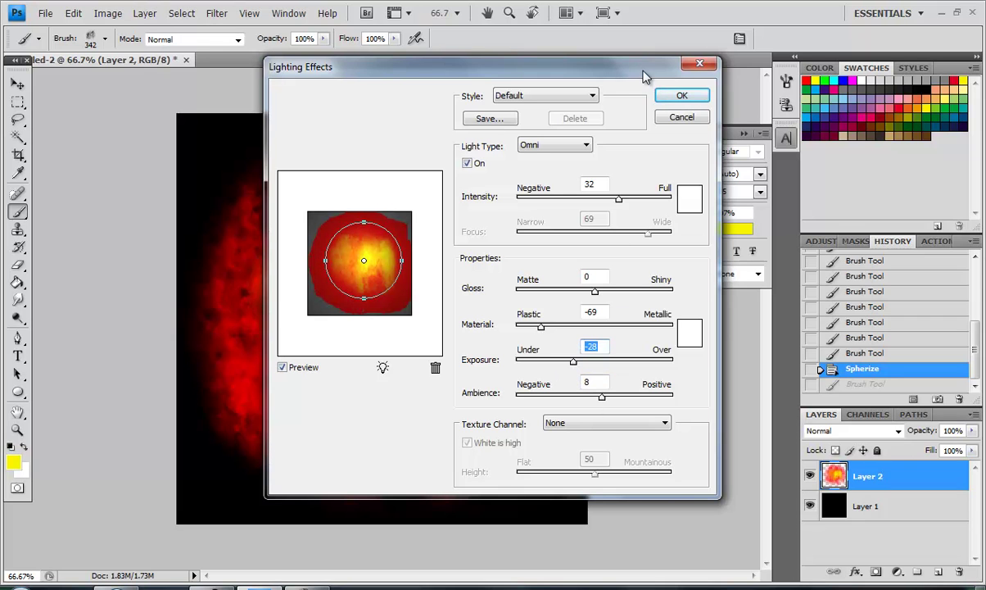
pyautogui.click(647, 424)
pyautogui.click(647, 431)
pyautogui.click(682, 96)
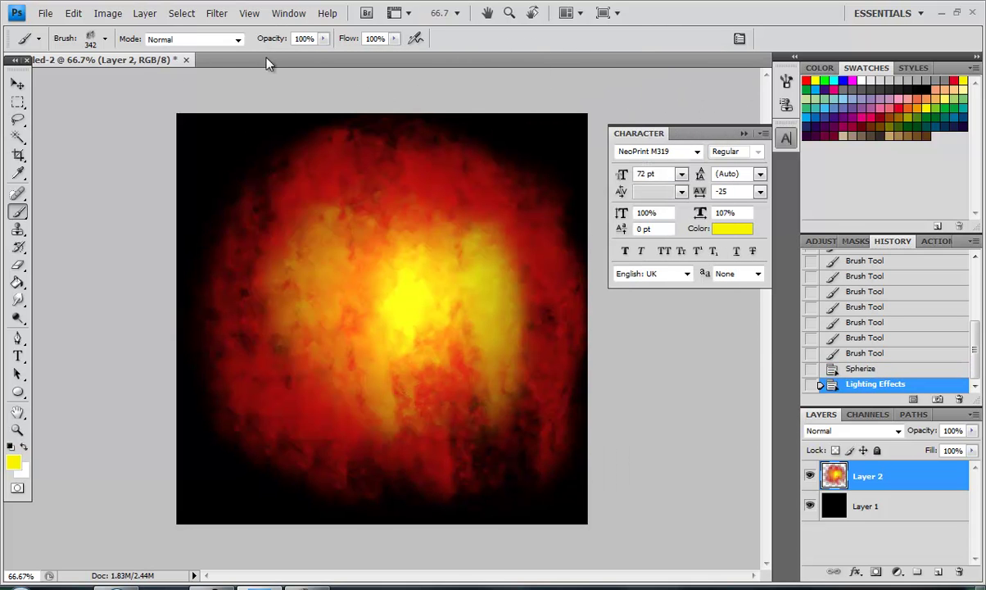
pyautogui.click(217, 14)
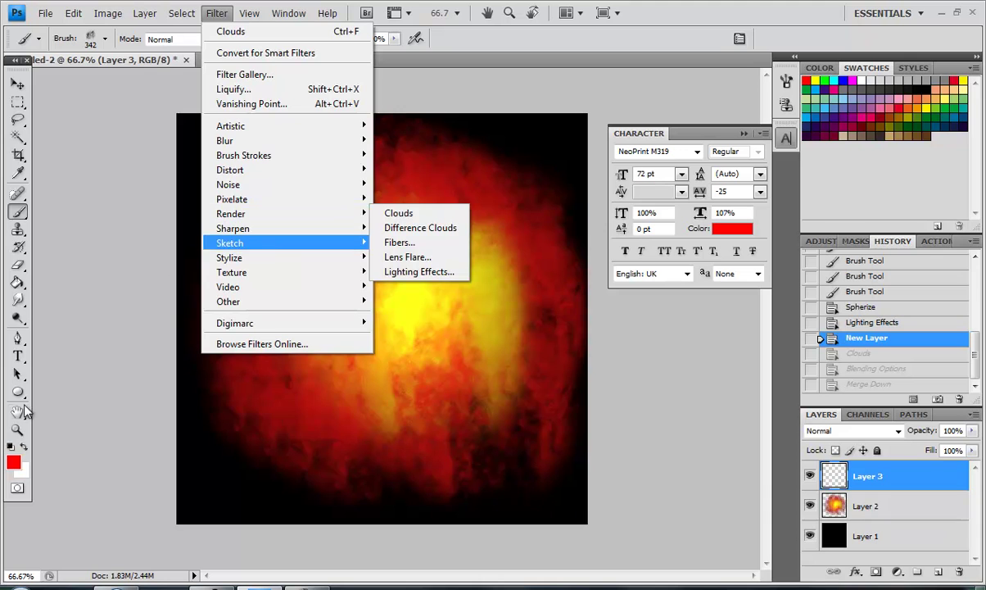
# Reset to default colours and fill Layer 3 with white using the Paint Bucket.
pyautogui.click(10, 449)
pyautogui.click(226, 14)
pyautogui.moveTo(231, 214)
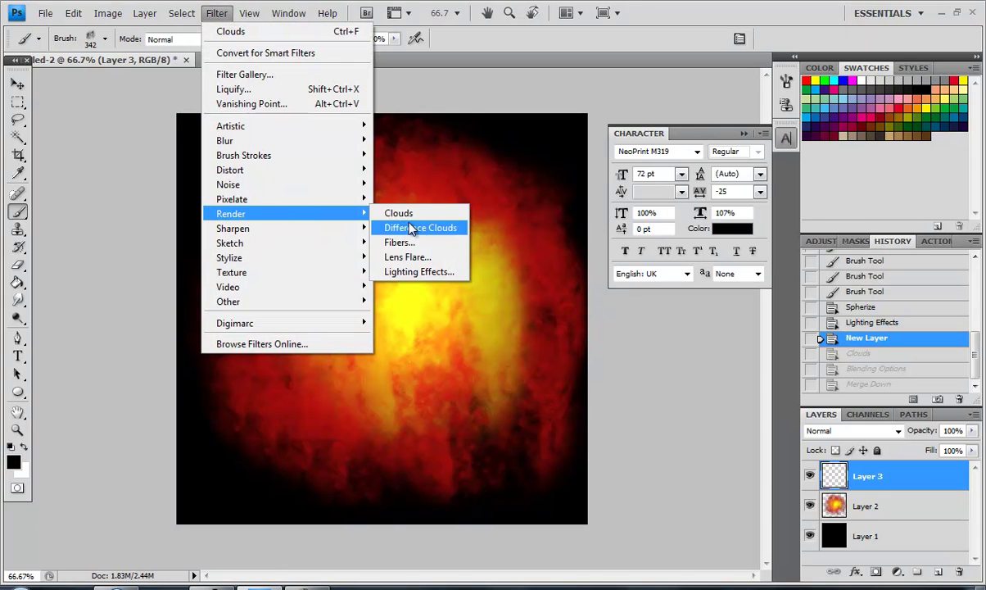
pyautogui.click(401, 243)
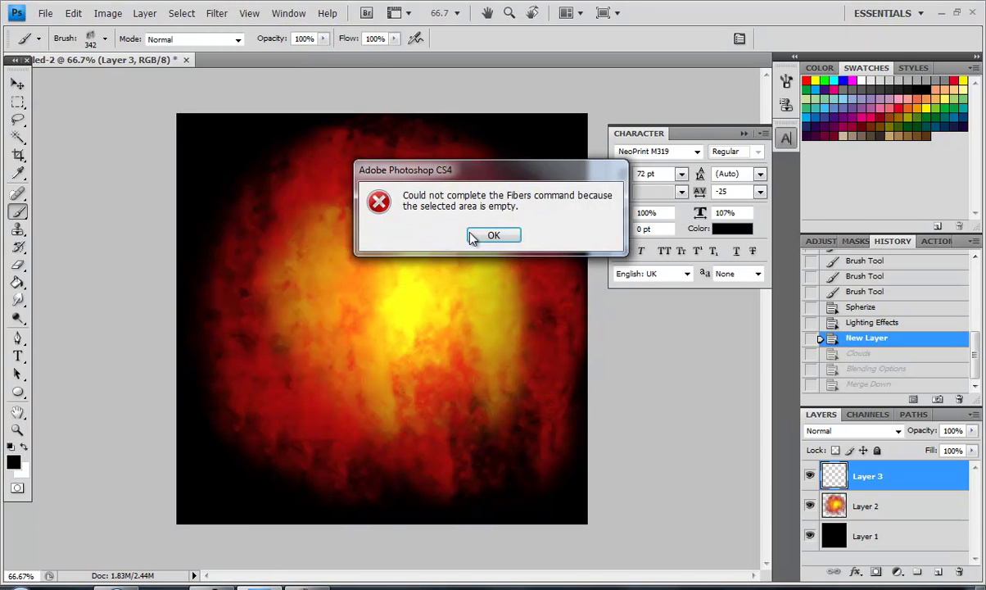
pyautogui.click(488, 237)
pyautogui.click(16, 286)
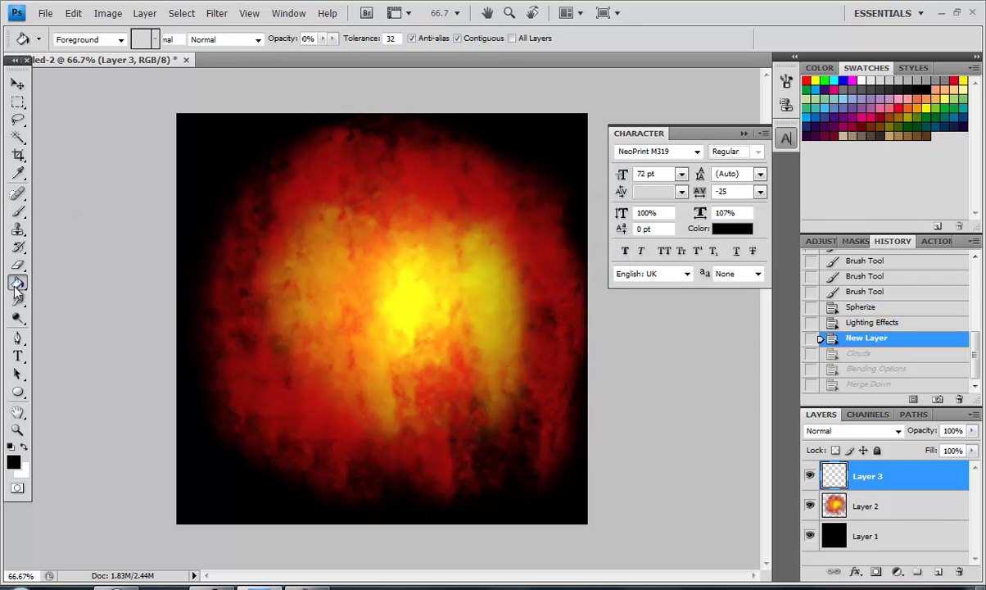
pyautogui.click(24, 446)
pyautogui.click(227, 222)
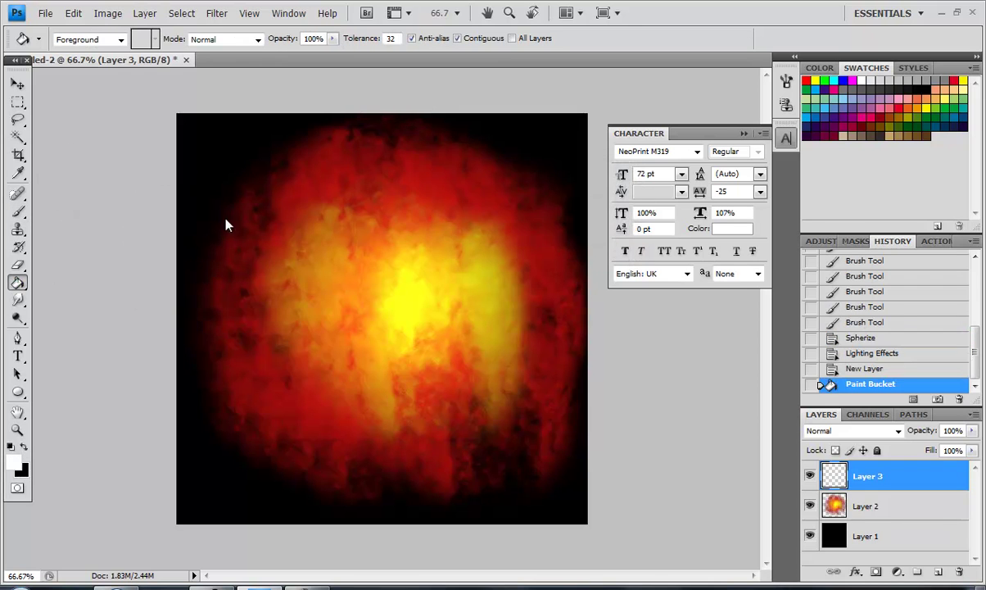
# Render a Fibers texture (Variance 16, Strength 4) over Layer 3.
pyautogui.click(216, 13)
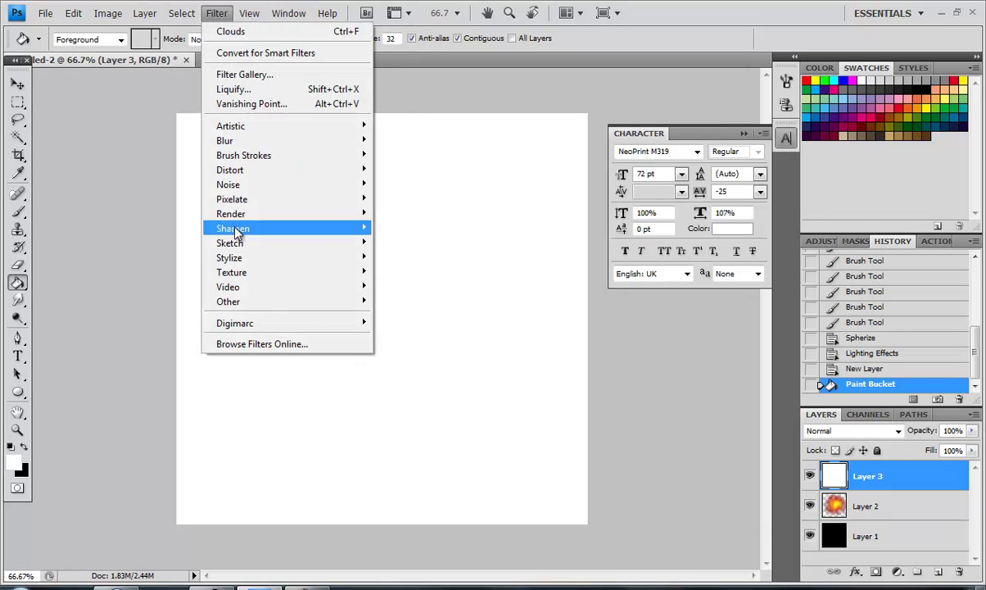
pyautogui.moveTo(231, 214)
pyautogui.click(401, 242)
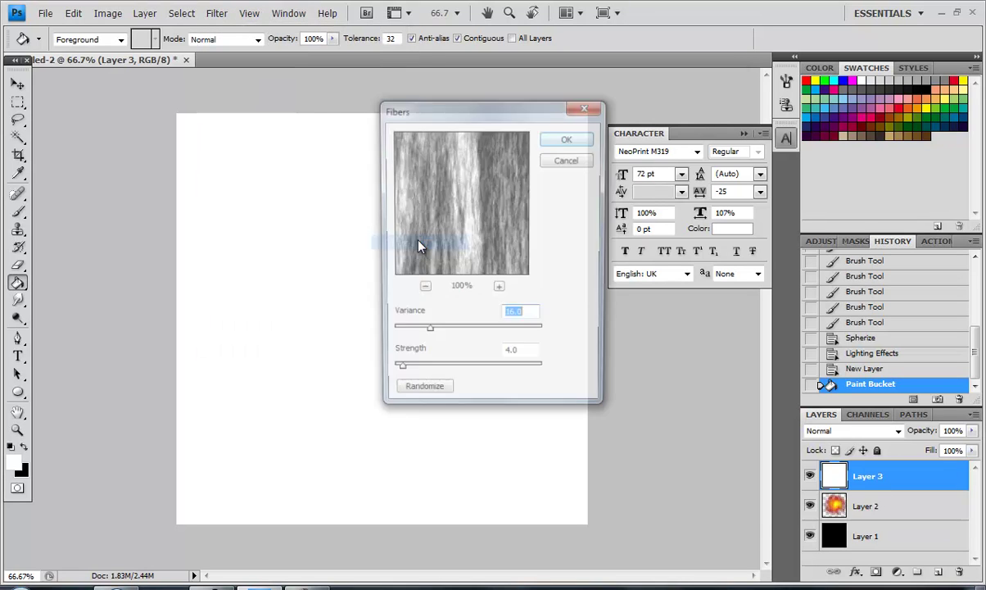
pyautogui.click(423, 290)
pyautogui.click(423, 290)
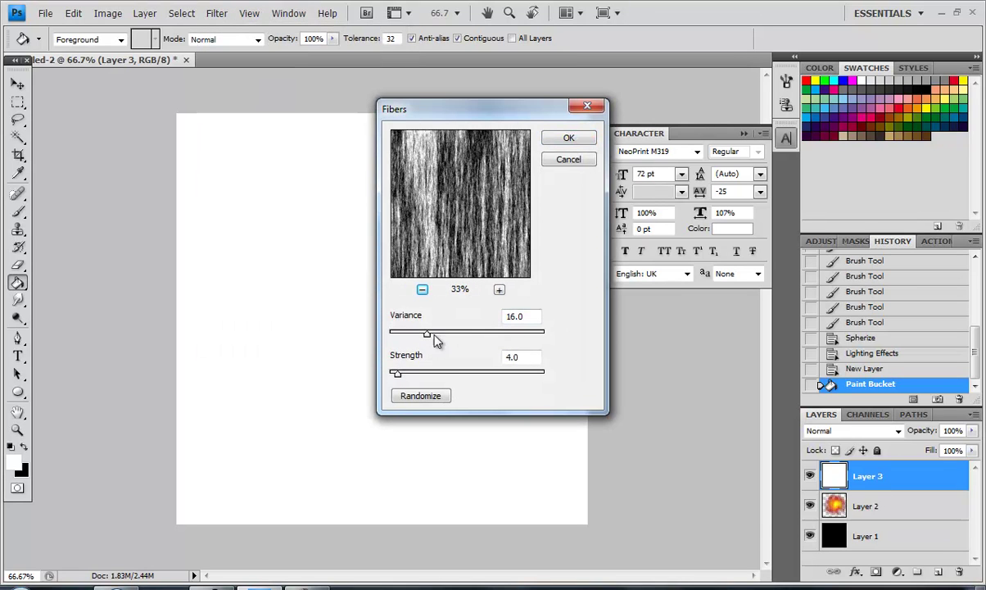
pyautogui.click(569, 140)
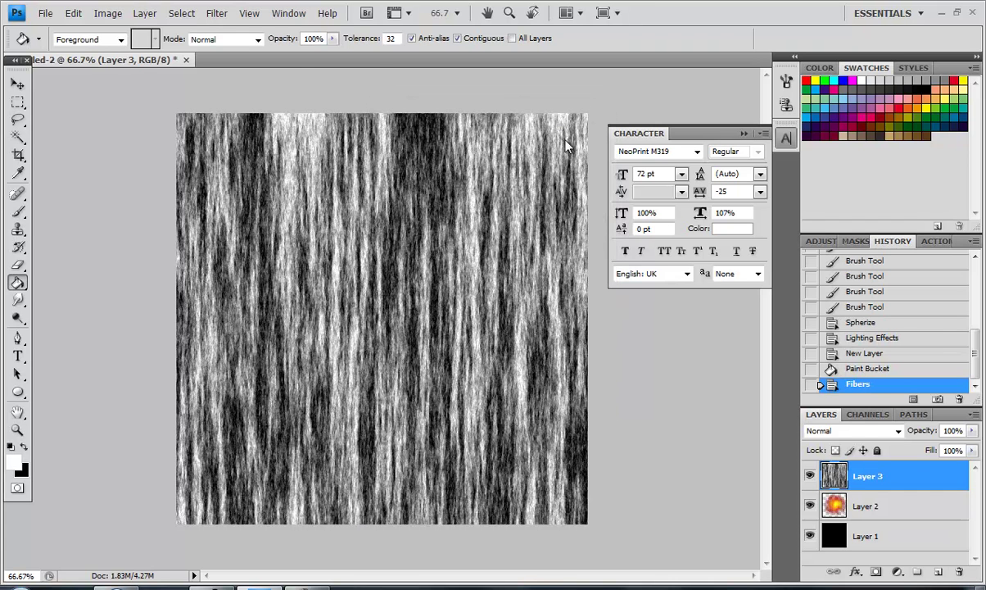
pyautogui.click(218, 15)
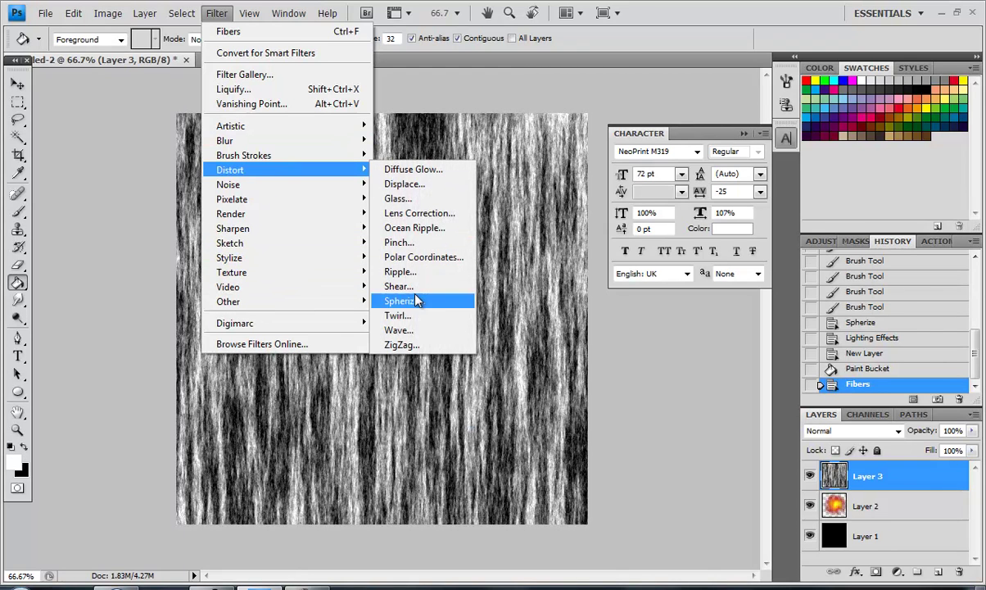
pyautogui.moveTo(231, 169)
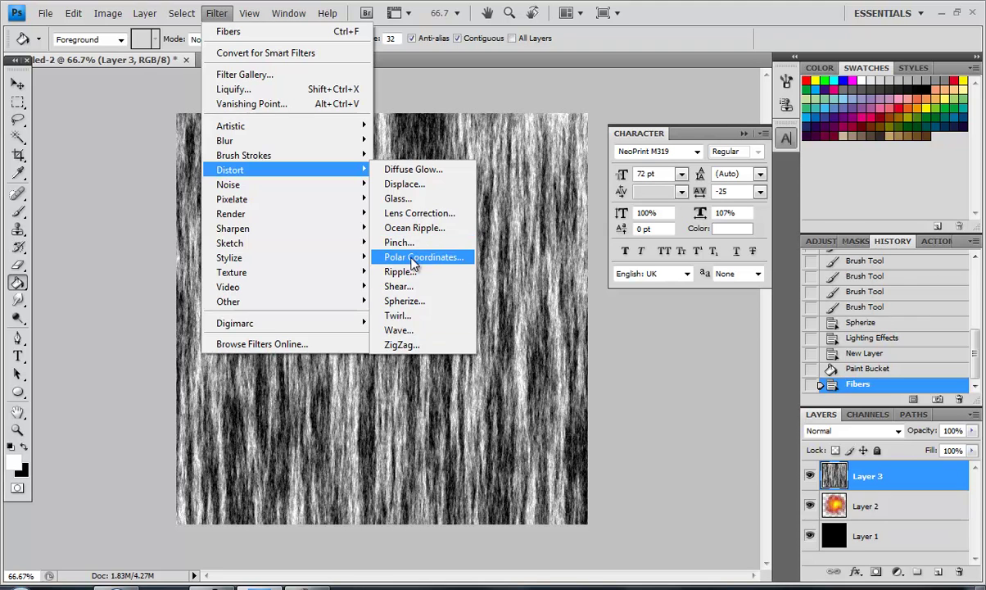
# Apply Polar Coordinates to Layer 3's fibres, then blend it in Multiply at 52% opacity.
pyautogui.click(417, 256)
pyautogui.click(565, 166)
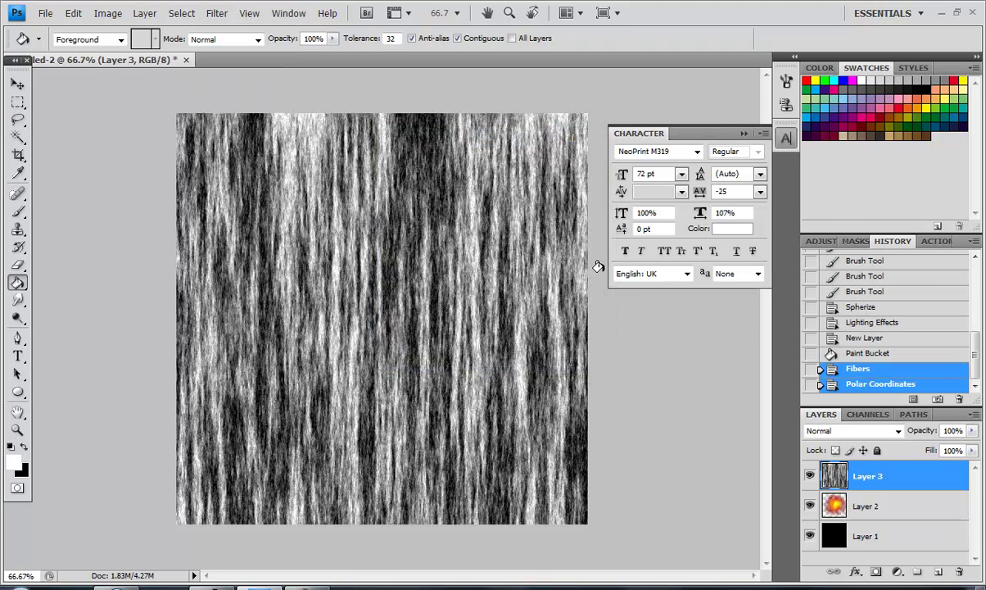
pyautogui.rightClick(873, 478)
pyautogui.click(851, 120)
pyautogui.click(849, 291)
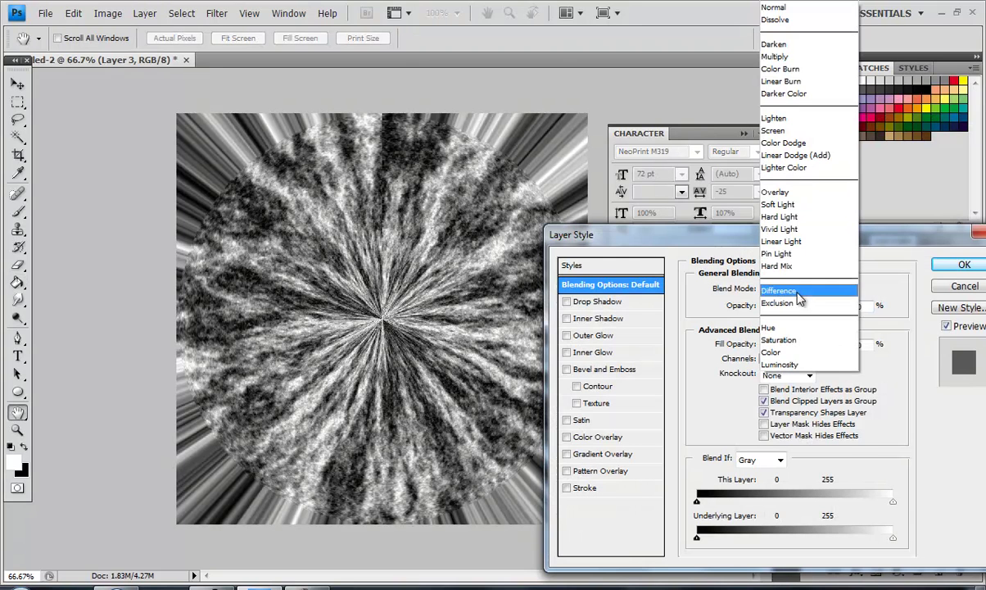
pyautogui.click(766, 44)
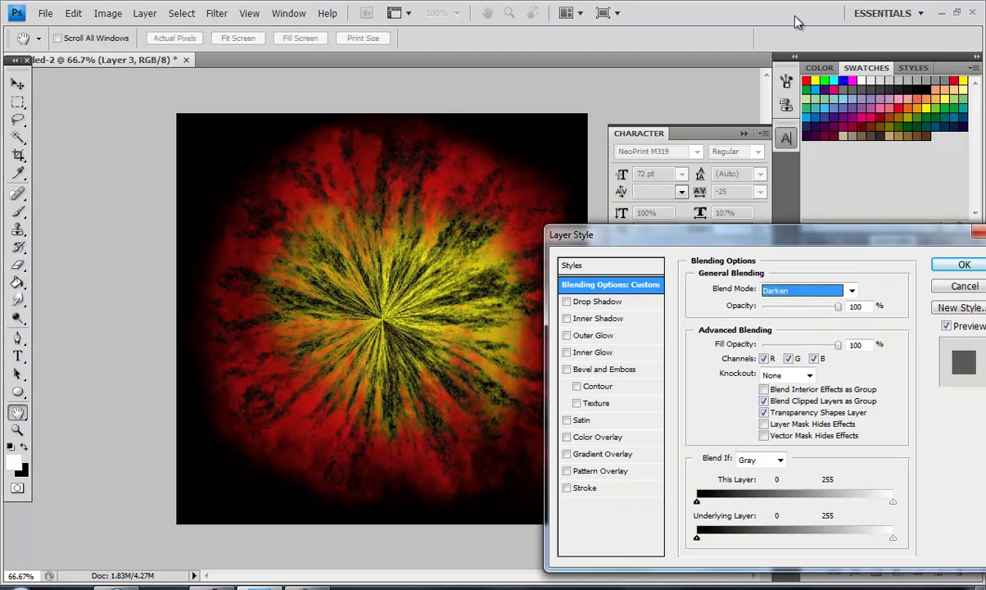
pyautogui.press('Down')
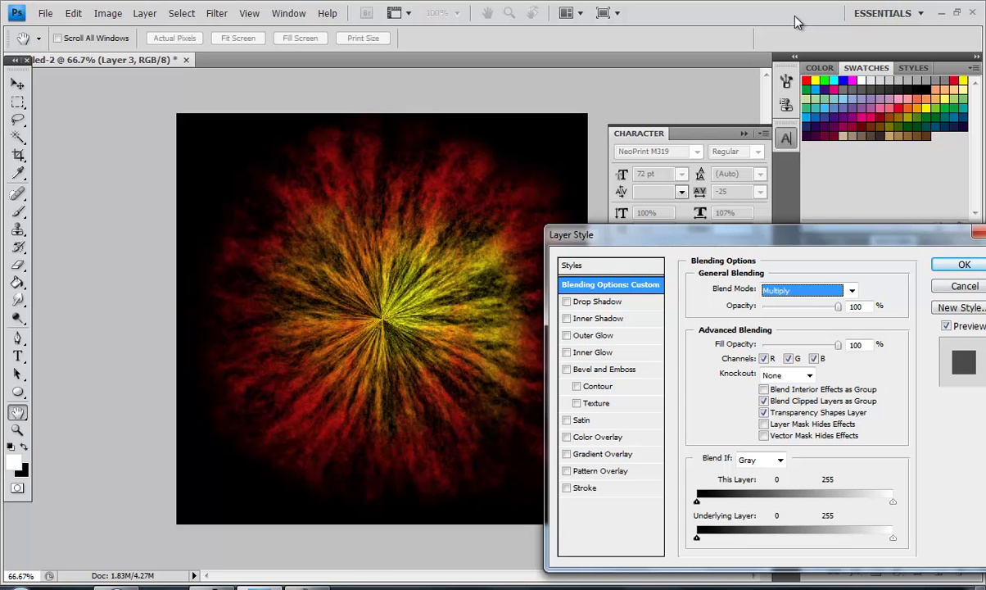
pyautogui.moveTo(839, 306)
pyautogui.mouseDown()
pyautogui.moveTo(791, 306)
pyautogui.moveTo(825, 311)
pyautogui.moveTo(804, 313)
pyautogui.mouseUp()
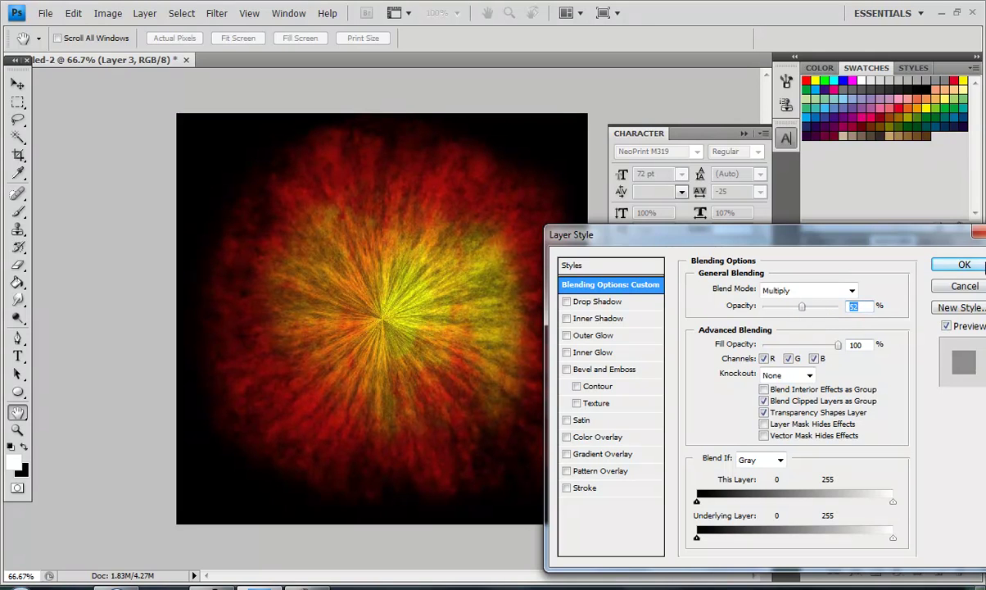
pyautogui.click(964, 265)
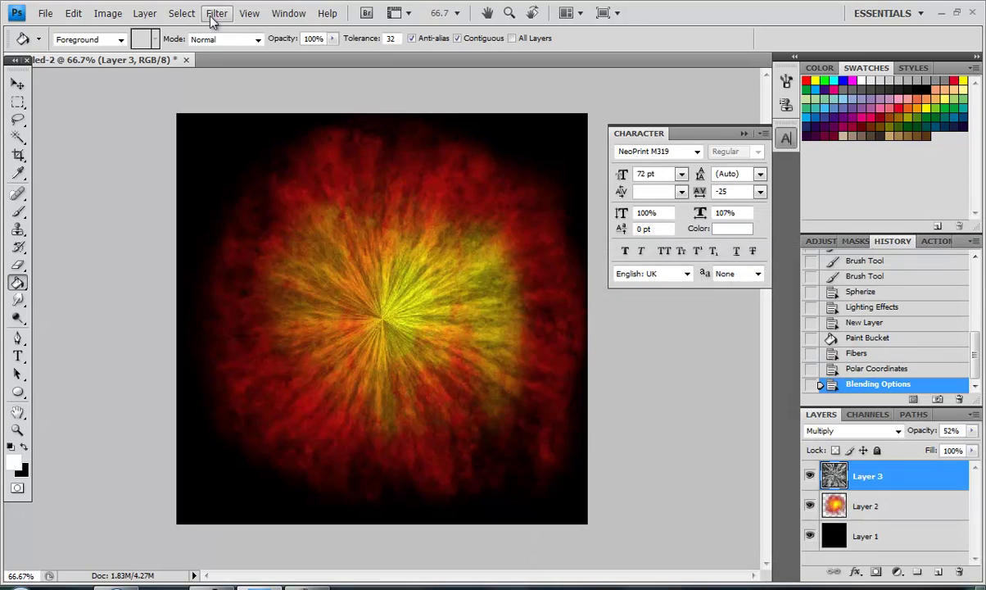
# Try the Glass distortion on Layer 3 and undo it.
pyautogui.click(215, 14)
pyautogui.click(416, 187)
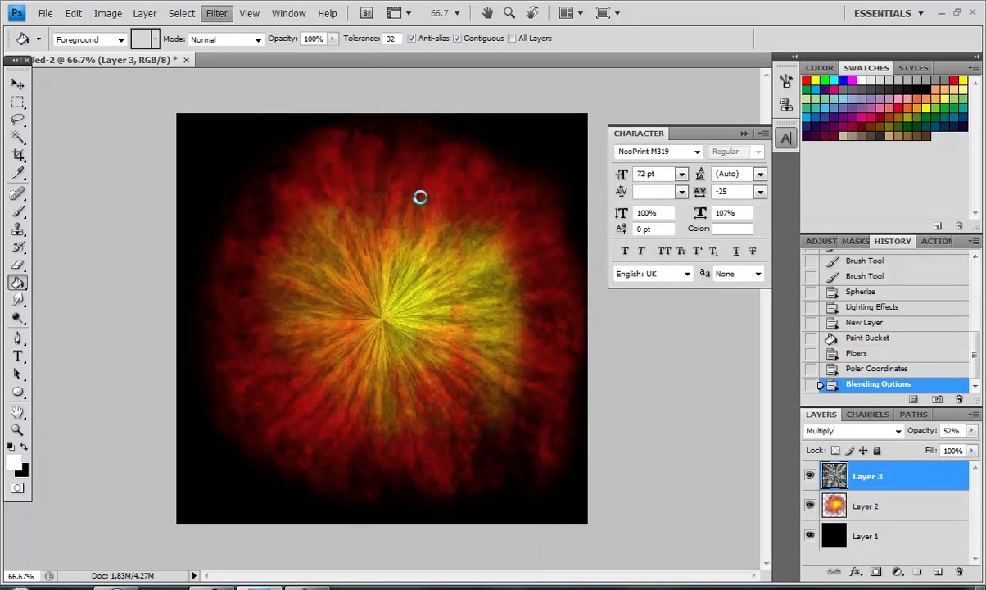
pyautogui.click(863, 46)
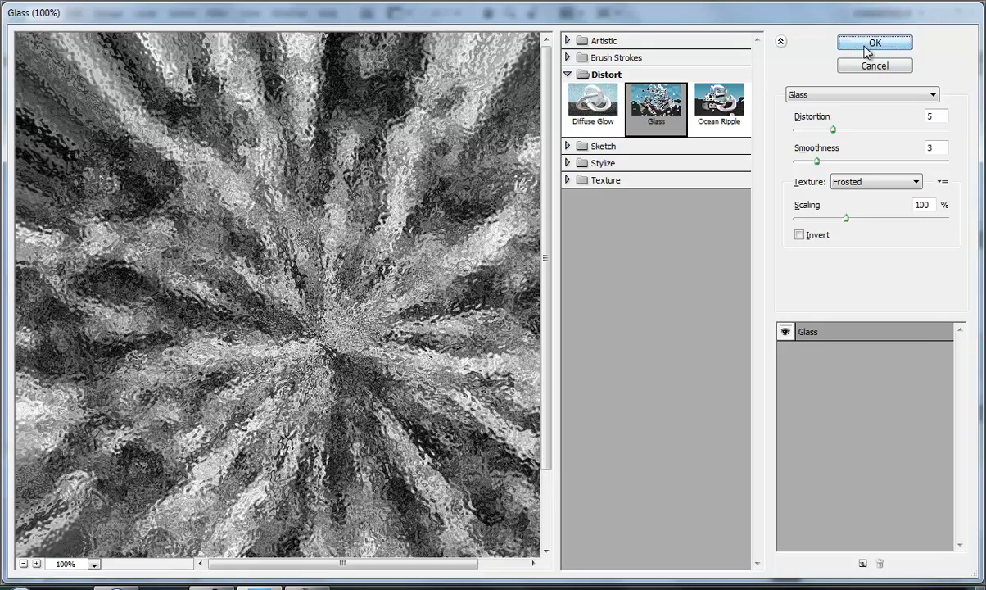
pyautogui.hotkey('ctrl', 'z')
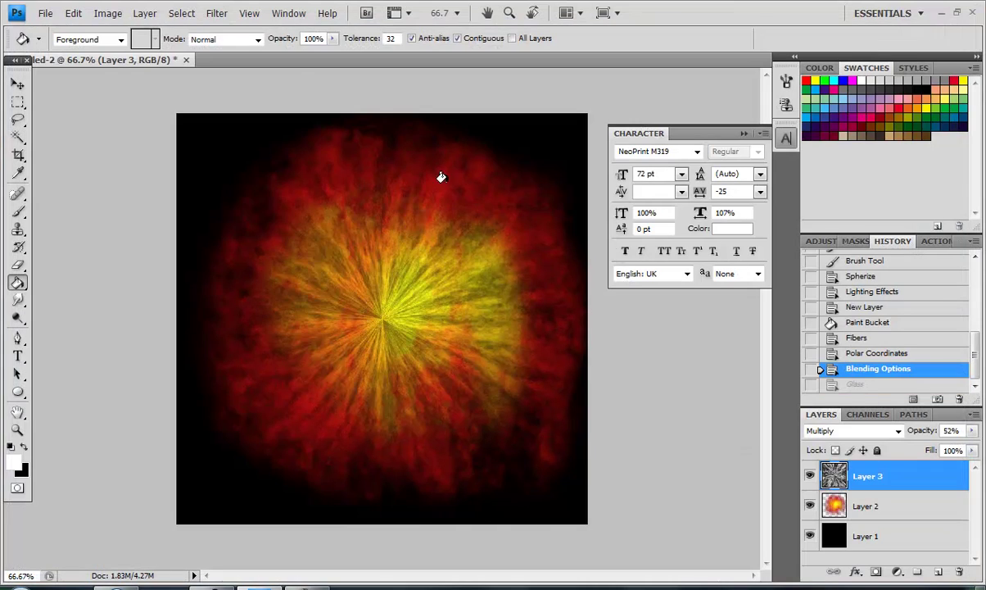
# Apply Diffuse Glow (Graininess 6, Glow 10, Clear 15) from the Filter Gallery.
pyautogui.click(217, 14)
pyautogui.moveTo(230, 170)
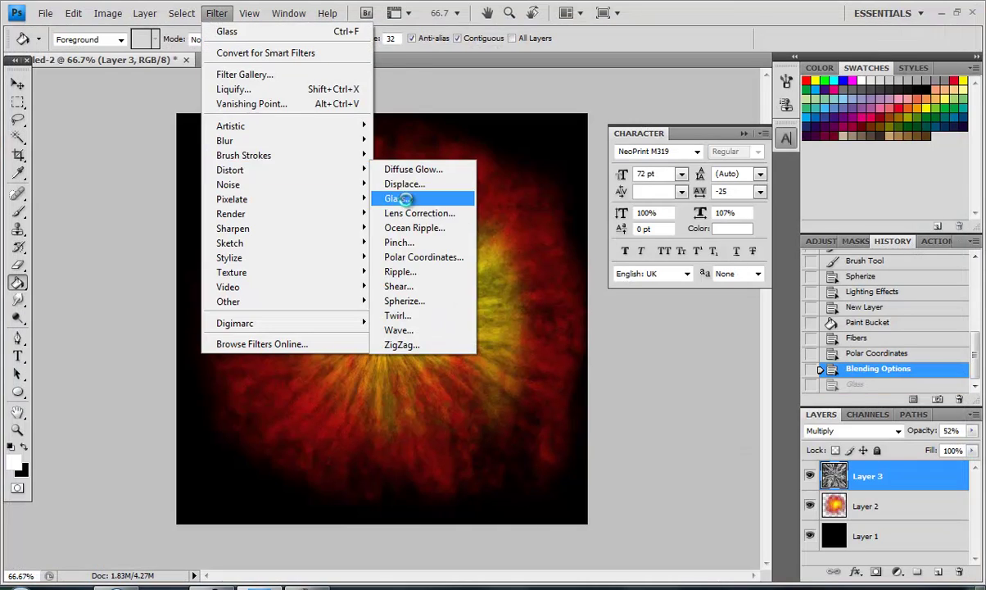
pyautogui.click(398, 194)
pyautogui.click(719, 105)
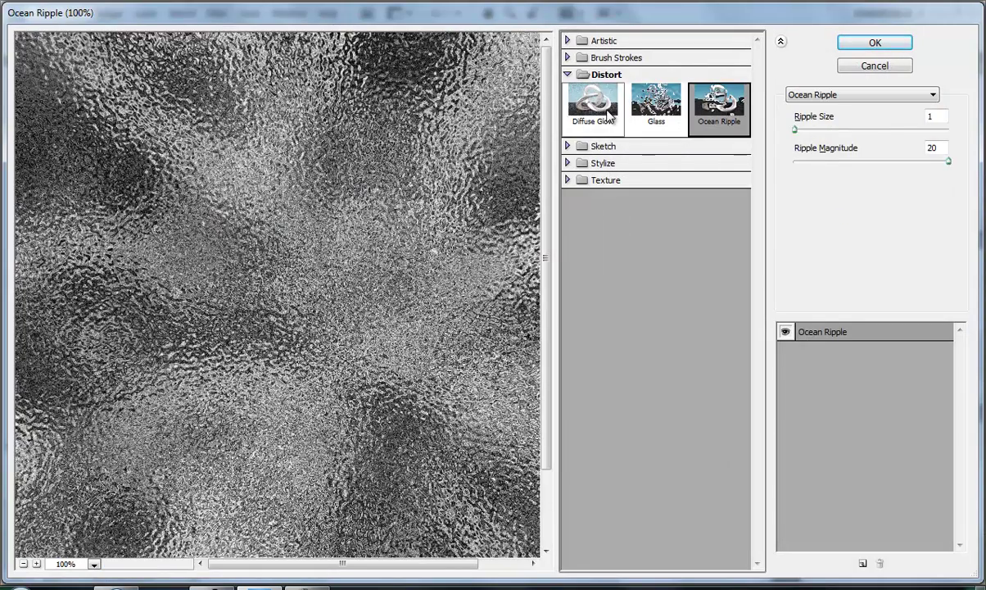
pyautogui.click(593, 105)
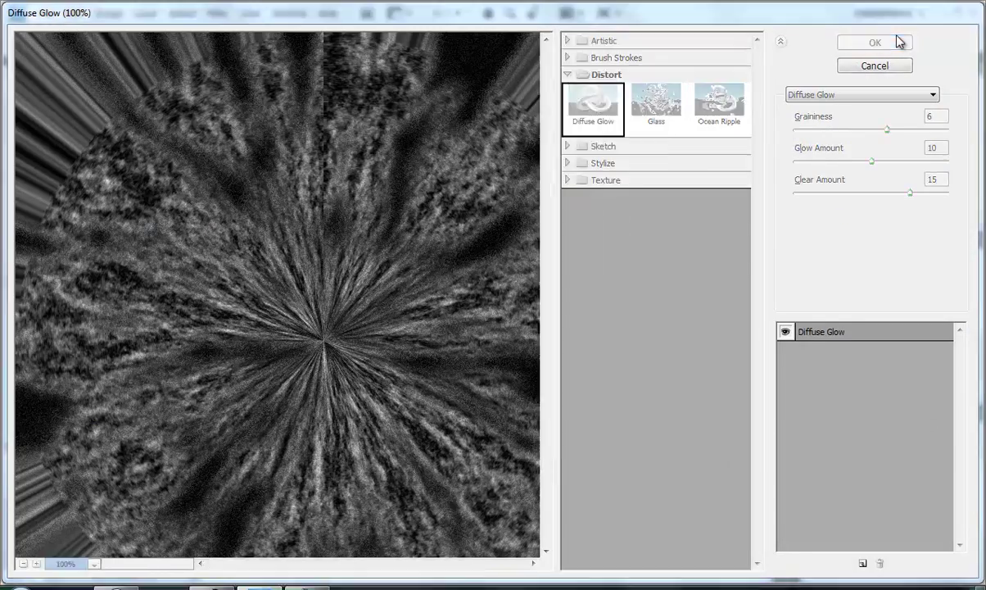
pyautogui.click(891, 41)
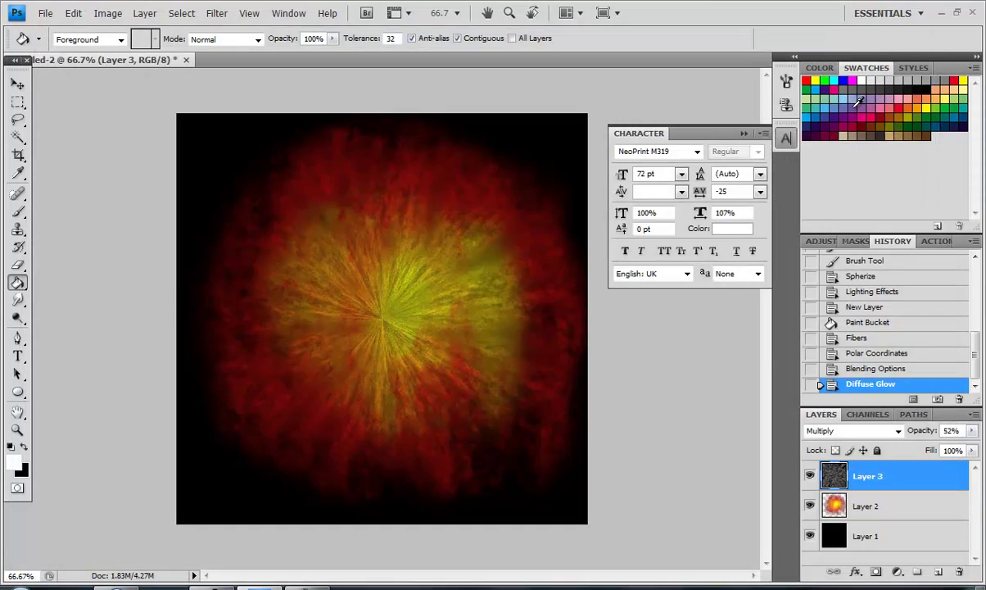
pyautogui.click(860, 369)
pyautogui.click(864, 385)
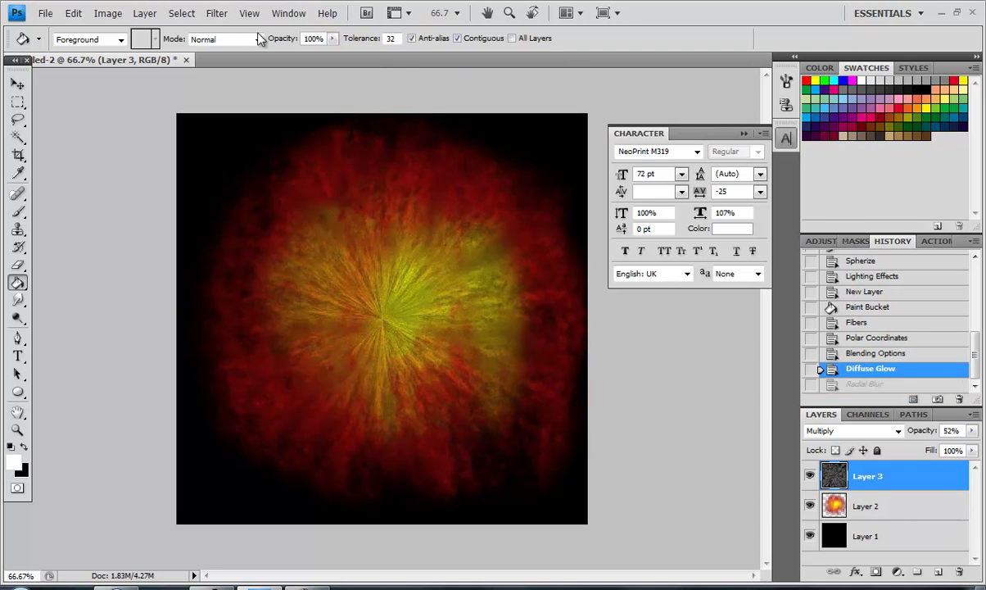
# Apply a Frosted Glass filter to Layer 3 with Distortion 1, Smoothness 2 and Scaling 100.
pyautogui.click(217, 16)
pyautogui.moveTo(230, 170)
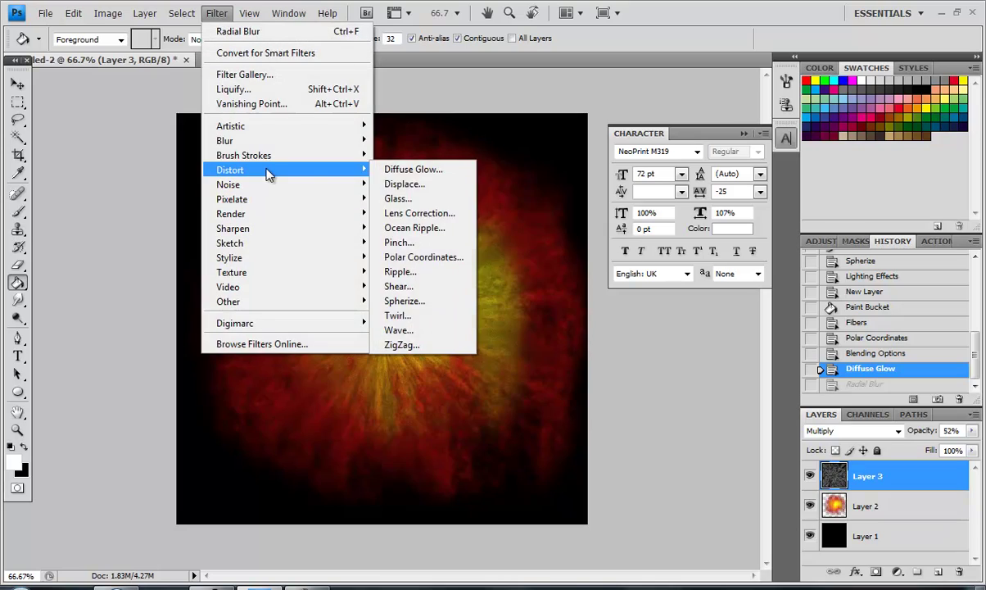
pyautogui.click(401, 198)
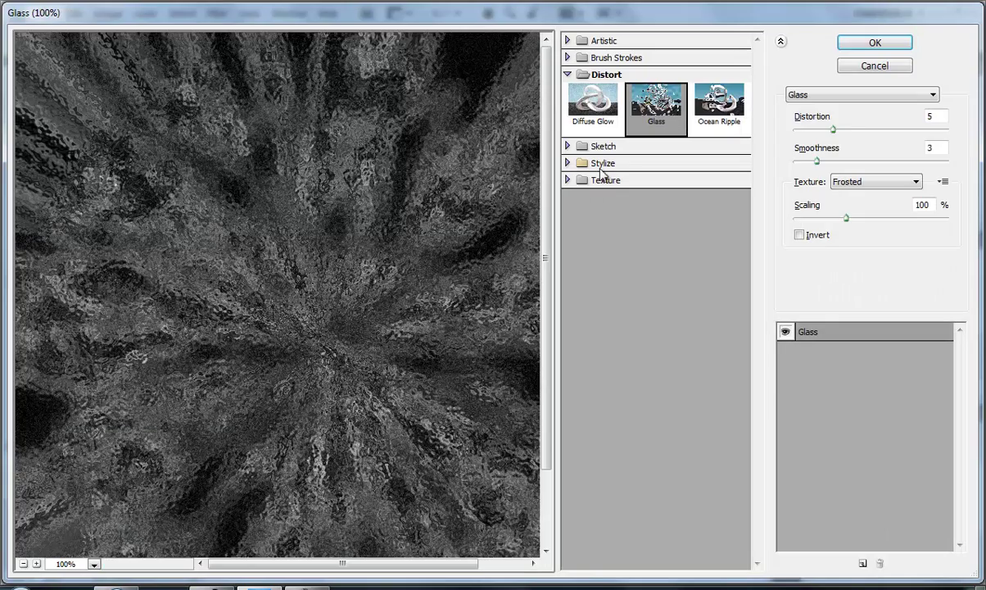
pyautogui.moveTo(834, 129)
pyautogui.mouseDown()
pyautogui.moveTo(800, 131)
pyautogui.moveTo(805, 162)
pyautogui.mouseUp()
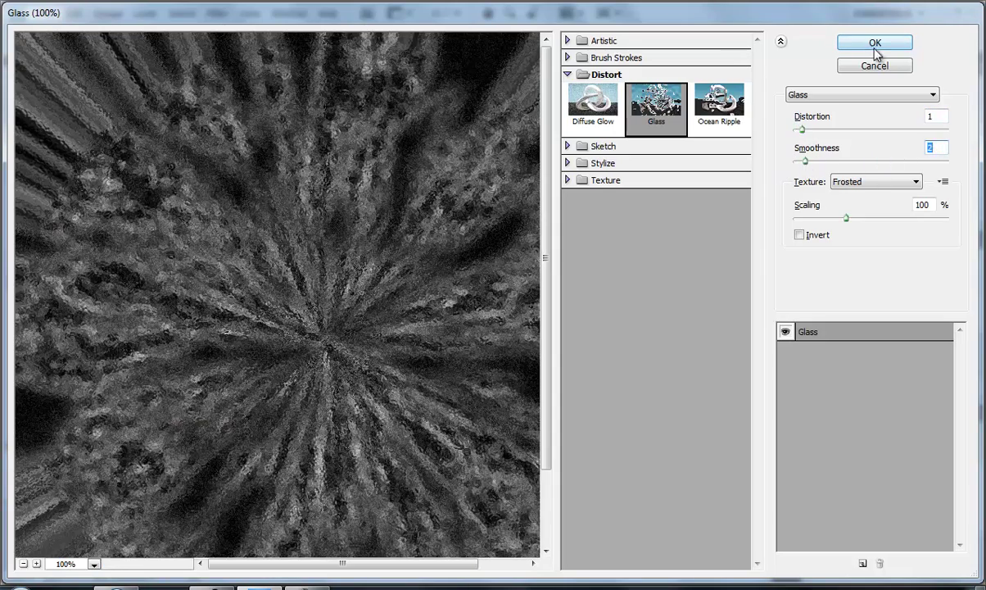
pyautogui.click(899, 185)
pyautogui.click(880, 206)
pyautogui.click(880, 184)
pyautogui.click(843, 196)
pyautogui.click(866, 182)
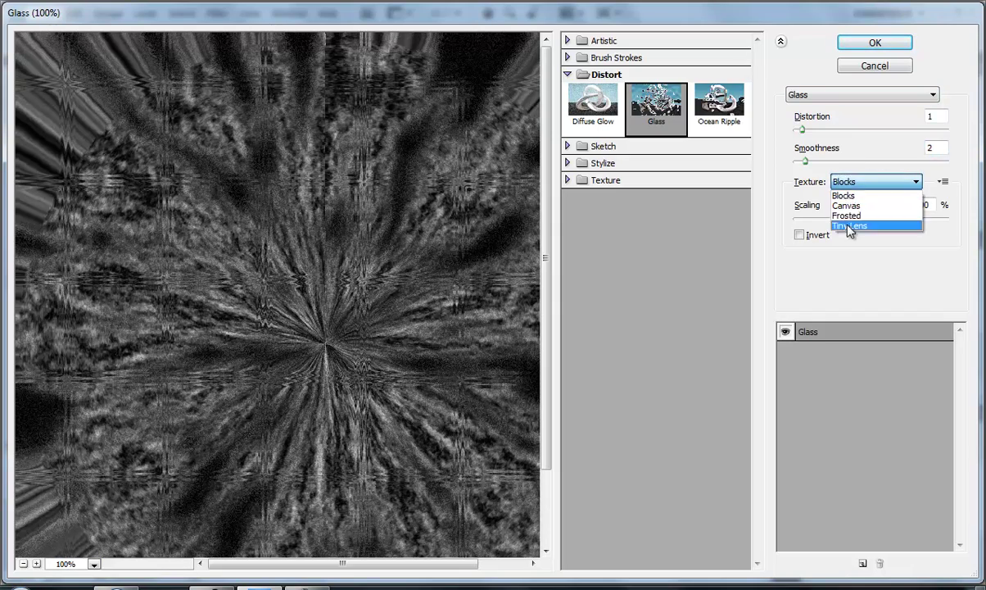
pyautogui.click(849, 225)
pyautogui.click(880, 188)
pyautogui.click(871, 214)
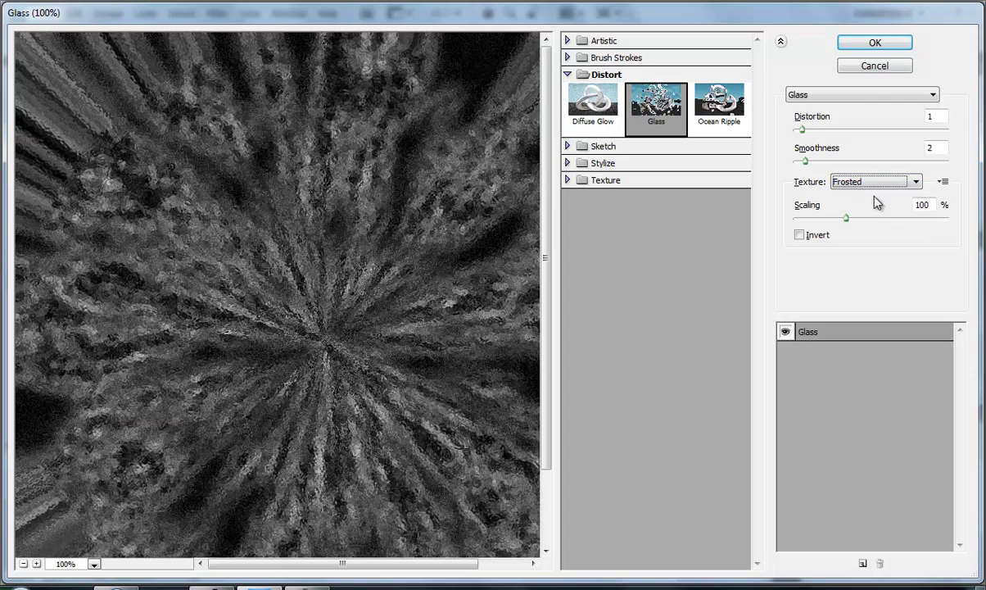
pyautogui.click(876, 45)
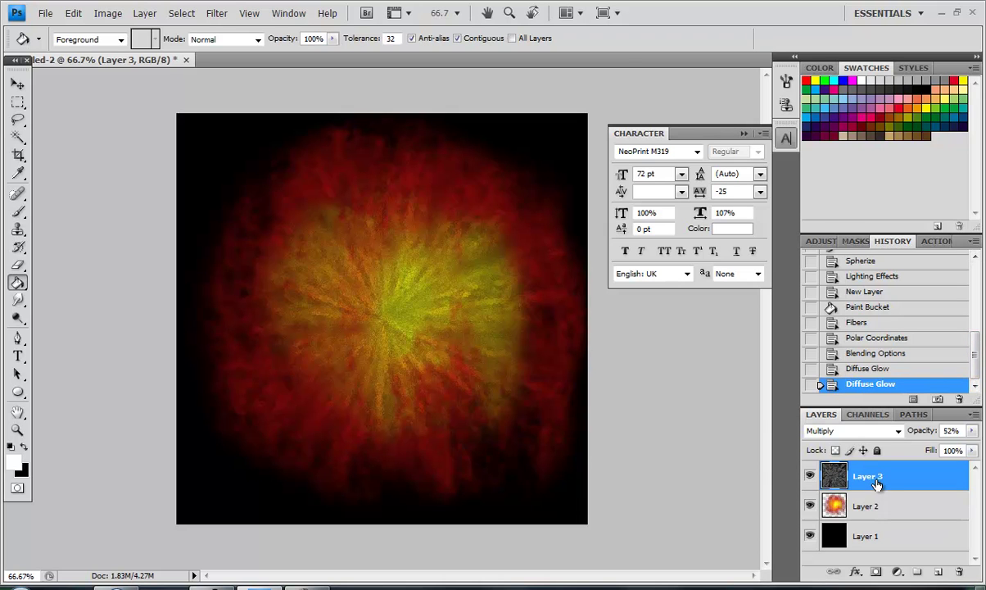
# Merge Layer 2 and Layer 3 down into Layer 1 with Ctrl+E.
pyautogui.hotkey('ctrl', 'e')
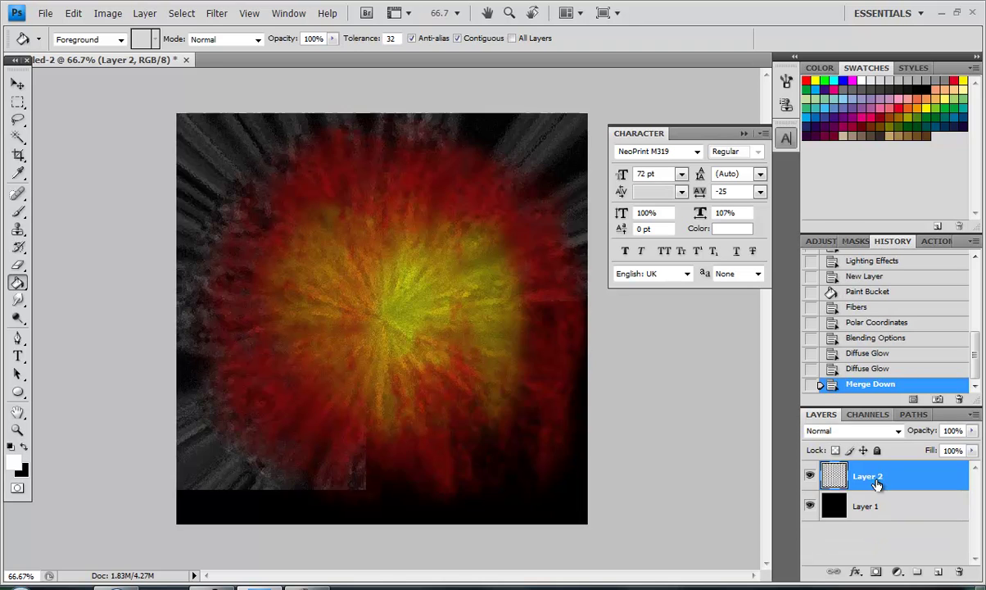
pyautogui.click(885, 369)
pyautogui.click(862, 516)
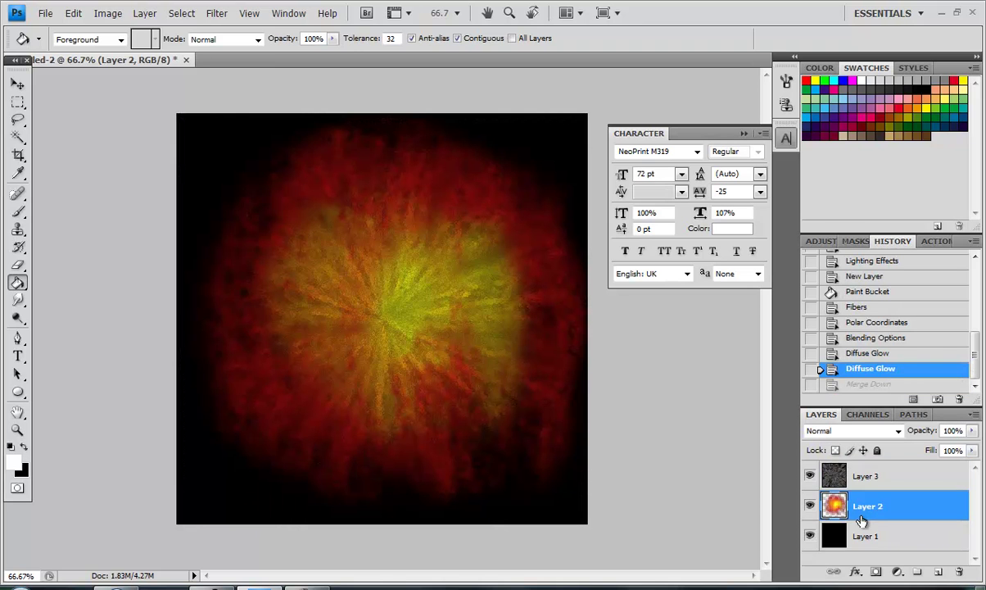
pyautogui.hotkey('ctrl', 'e')
pyautogui.click(856, 484)
pyautogui.hotkey('ctrl', 'e')
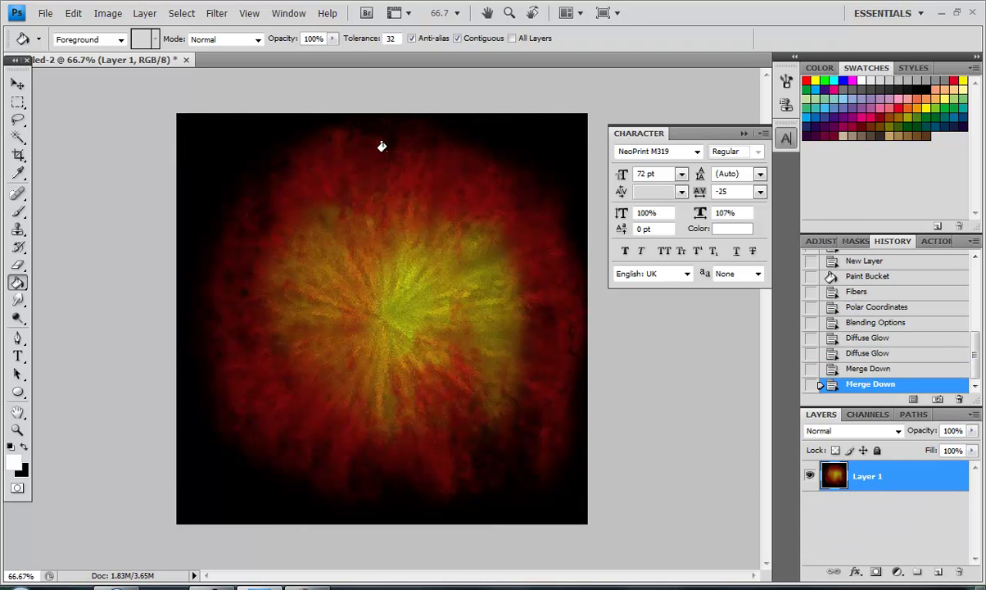
pyautogui.click(107, 13)
pyautogui.moveTo(231, 213)
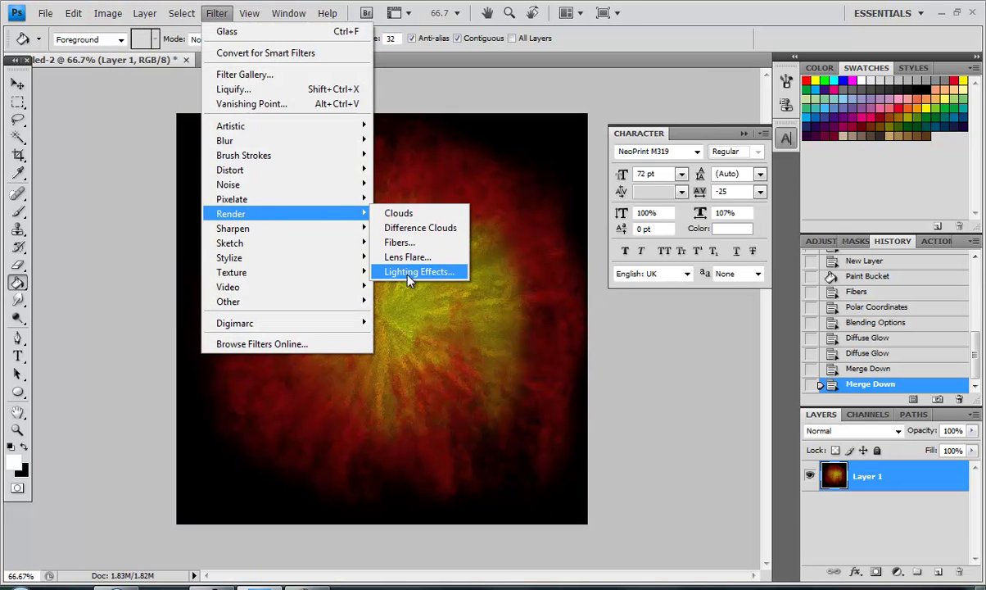
# Apply a widened Omni Lighting Effect to the merged fireball, then step back in History.
pyautogui.click(414, 272)
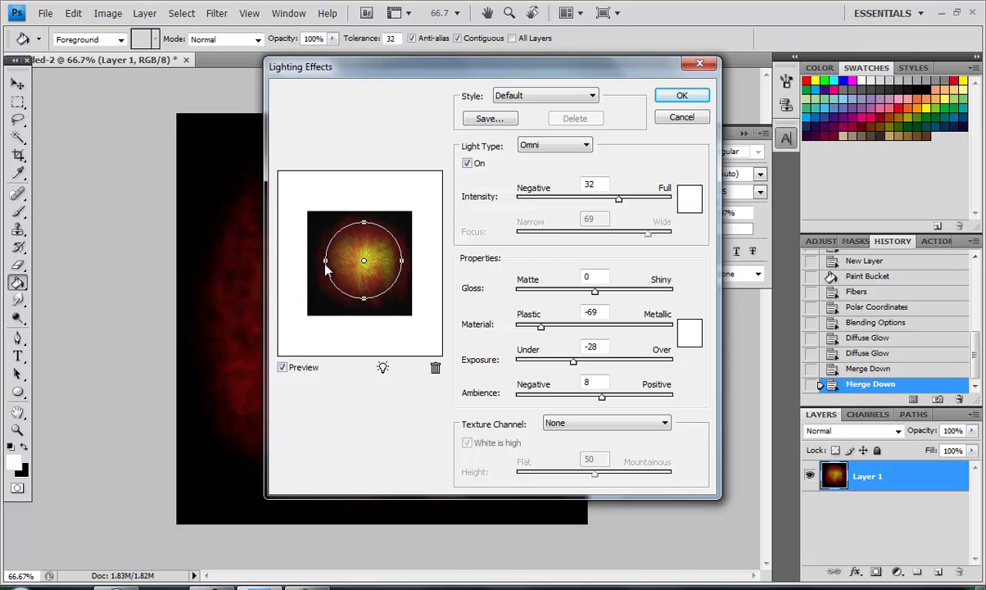
pyautogui.moveTo(326, 261)
pyautogui.mouseDown()
pyautogui.moveTo(300, 263)
pyautogui.moveTo(333, 264)
pyautogui.mouseUp()
pyautogui.moveTo(334, 262); pyautogui.dragTo(337, 261)
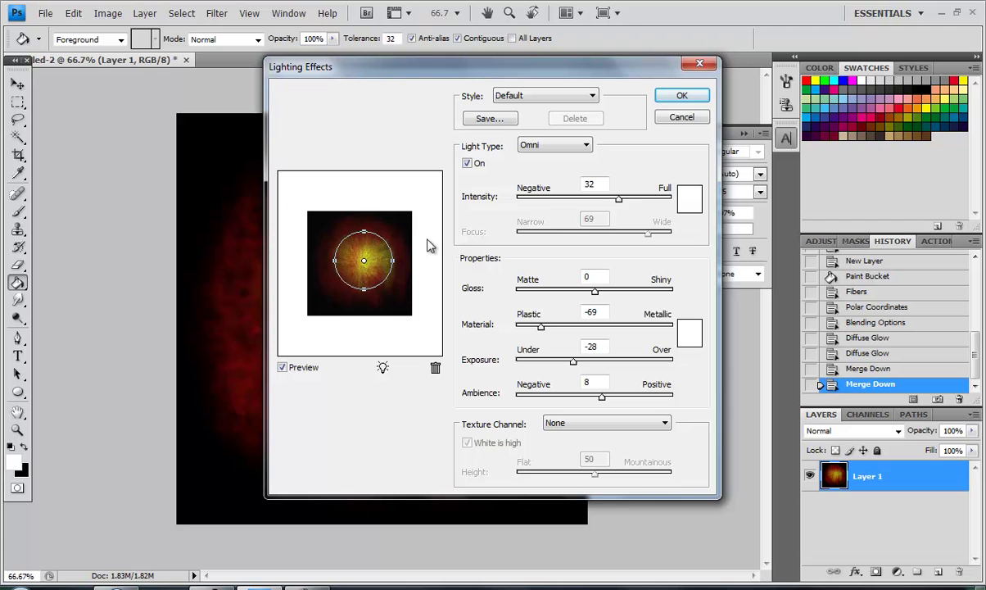
pyautogui.click(678, 97)
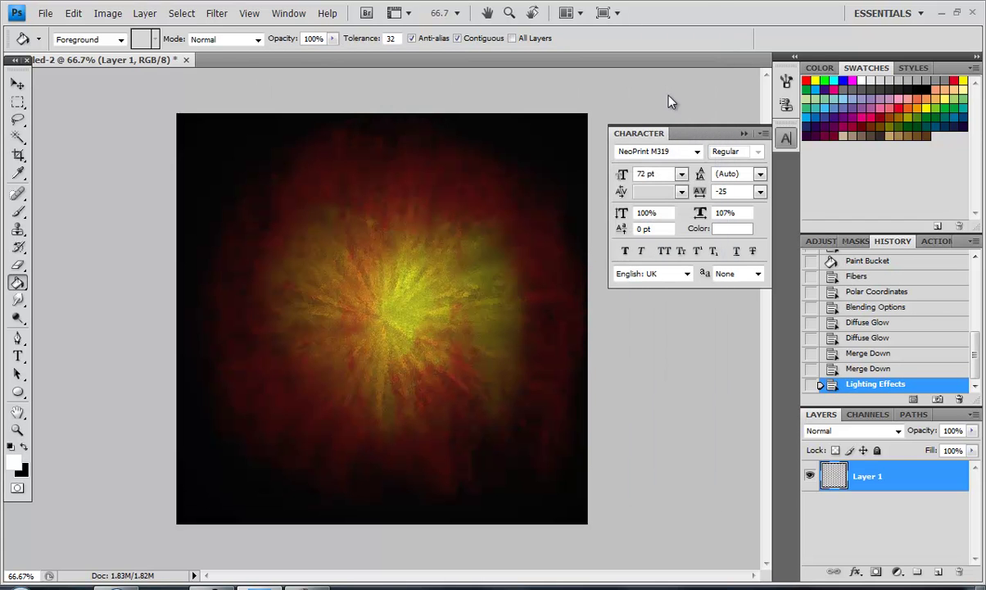
pyautogui.click(870, 370)
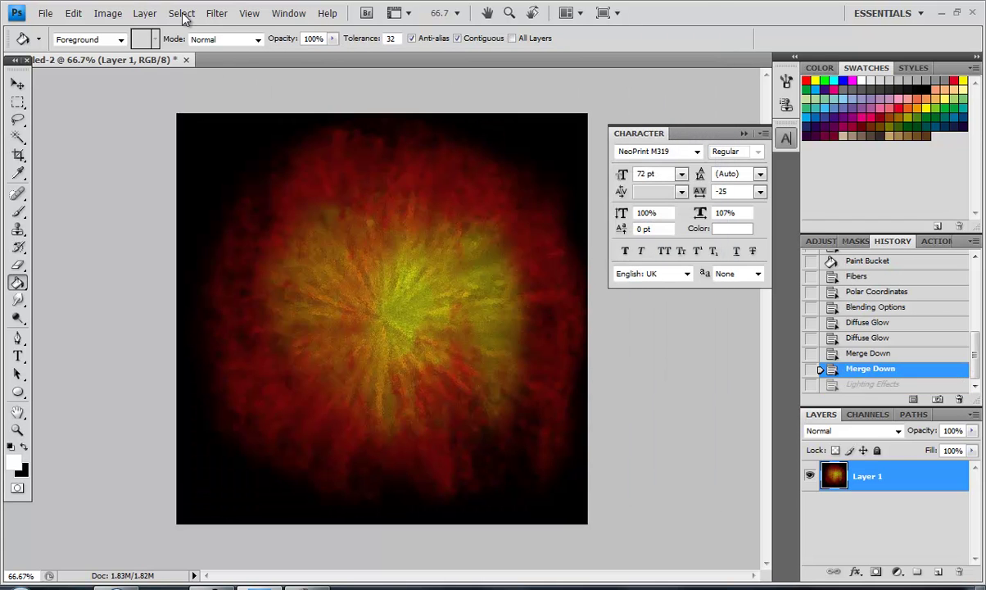
# Reapply Lighting Effects with an Omni light covering the whole fireball, and add a blank Layer 2.
pyautogui.click(216, 14)
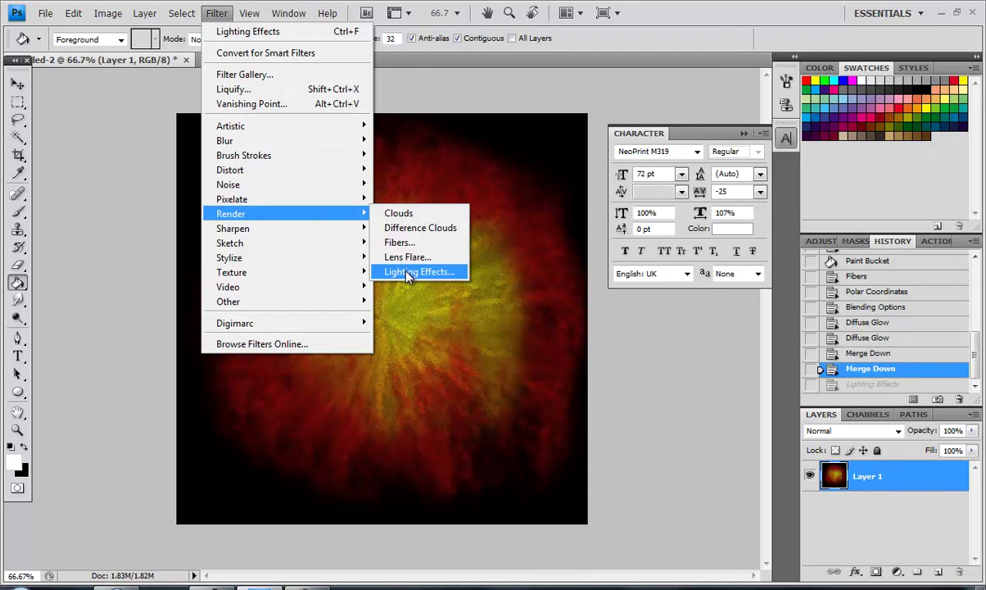
pyautogui.click(407, 274)
pyautogui.moveTo(341, 260); pyautogui.dragTo(311, 262)
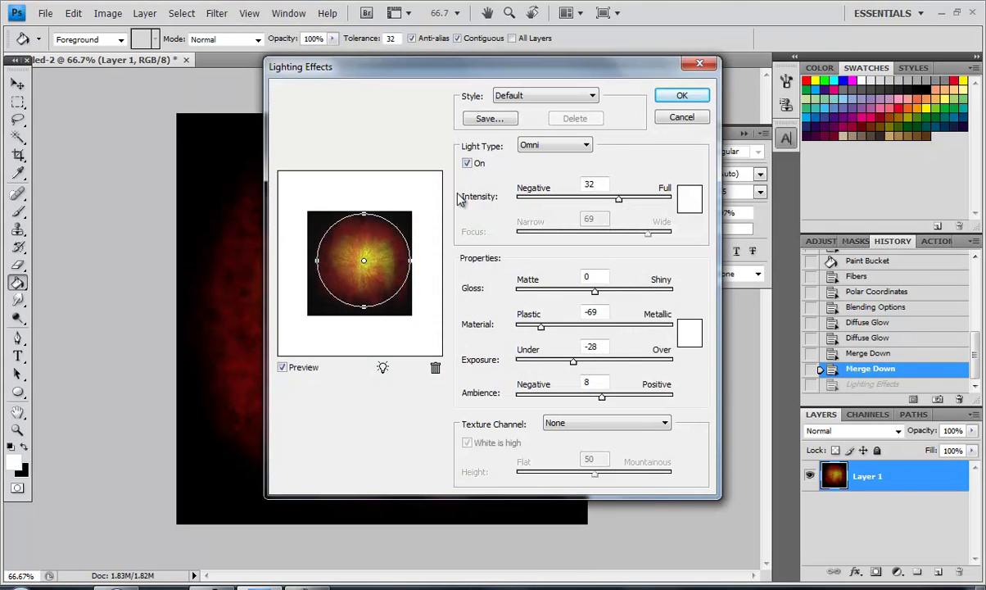
pyautogui.click(682, 95)
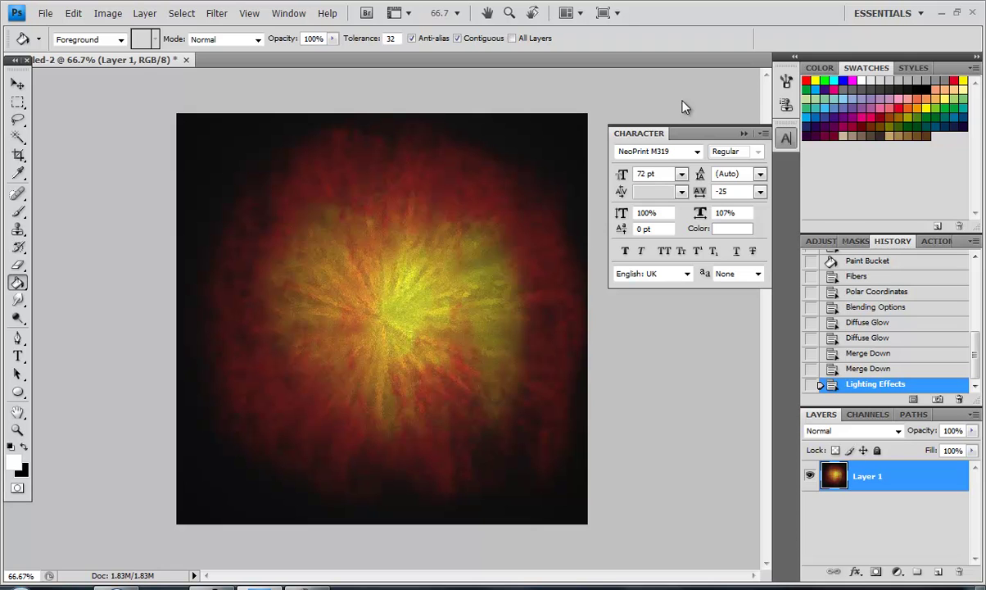
pyautogui.click(882, 370)
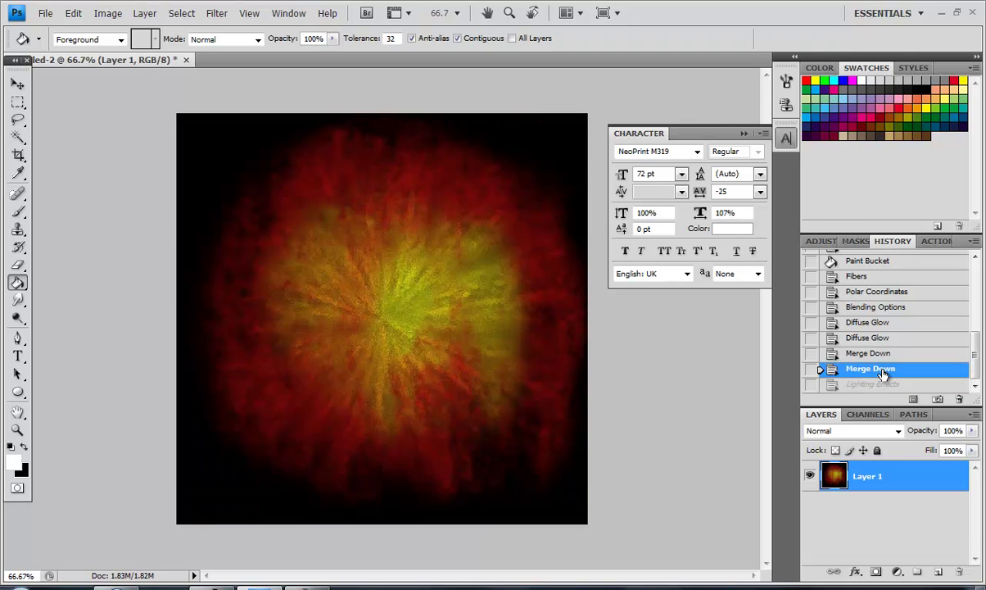
pyautogui.click(883, 384)
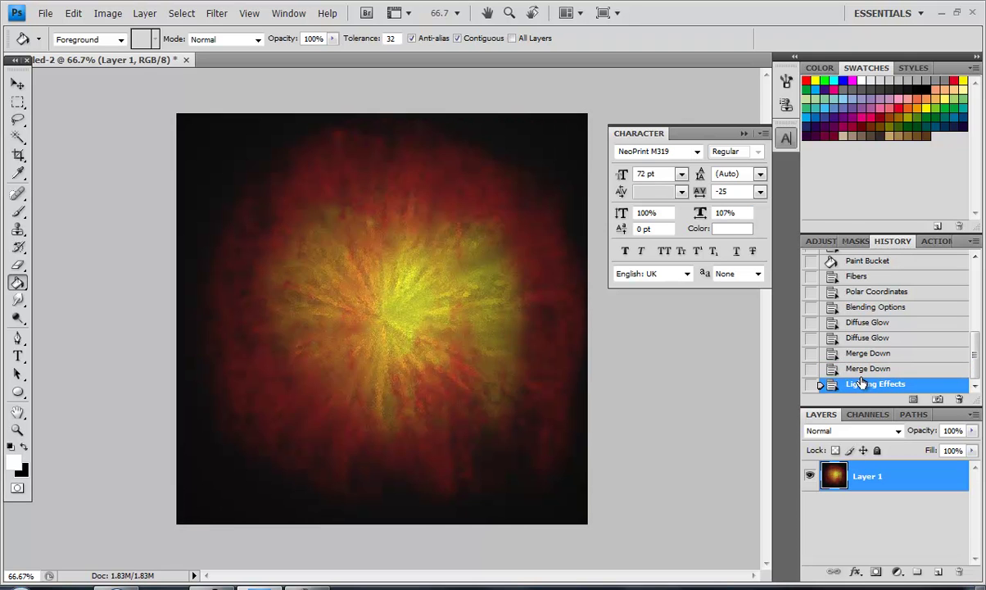
pyautogui.hotkey('ctrl', 'shift', 'n')
pyautogui.click(811, 257)
# Fill Layer 2 with grey Render Clouds, then invert the clouds across the whole canvas.
pyautogui.click(216, 14)
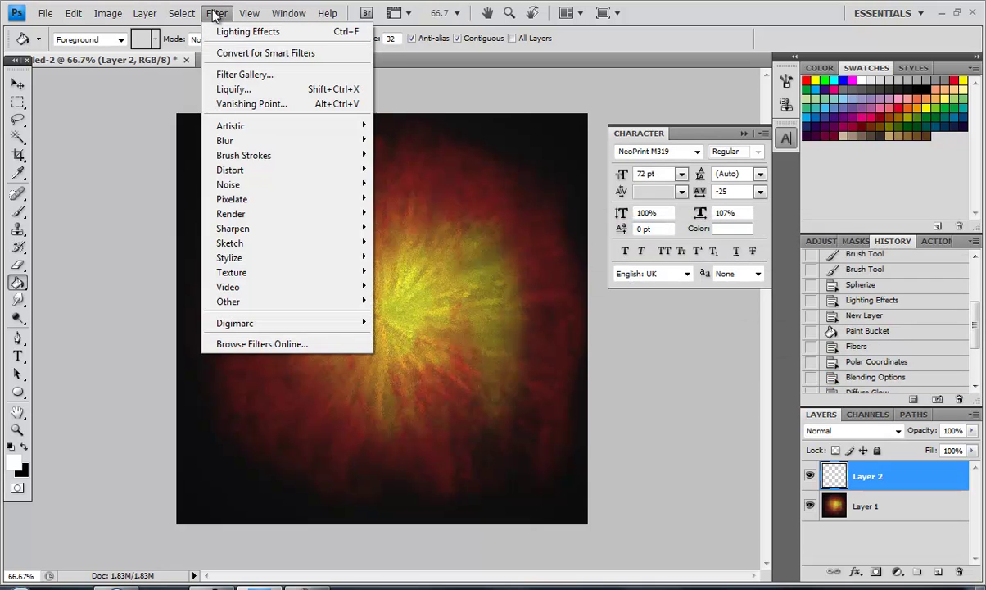
pyautogui.moveTo(231, 214)
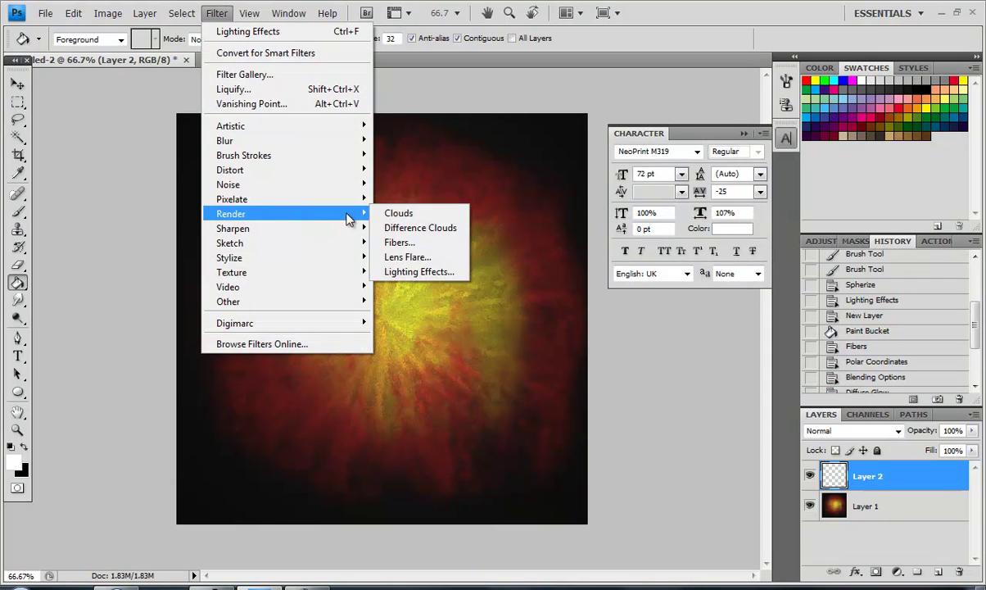
pyautogui.click(420, 228)
pyautogui.click(485, 236)
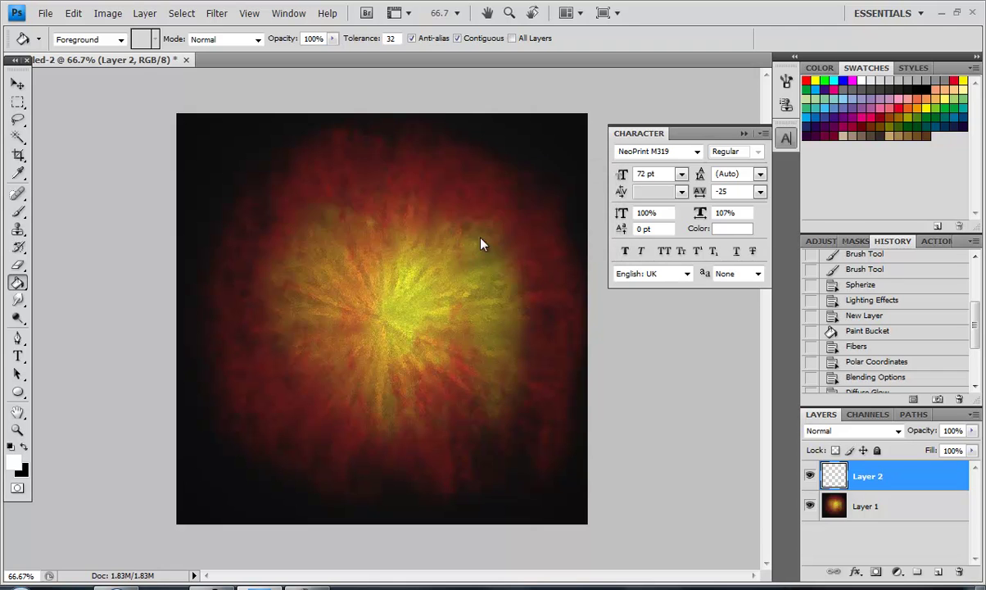
pyautogui.click(220, 16)
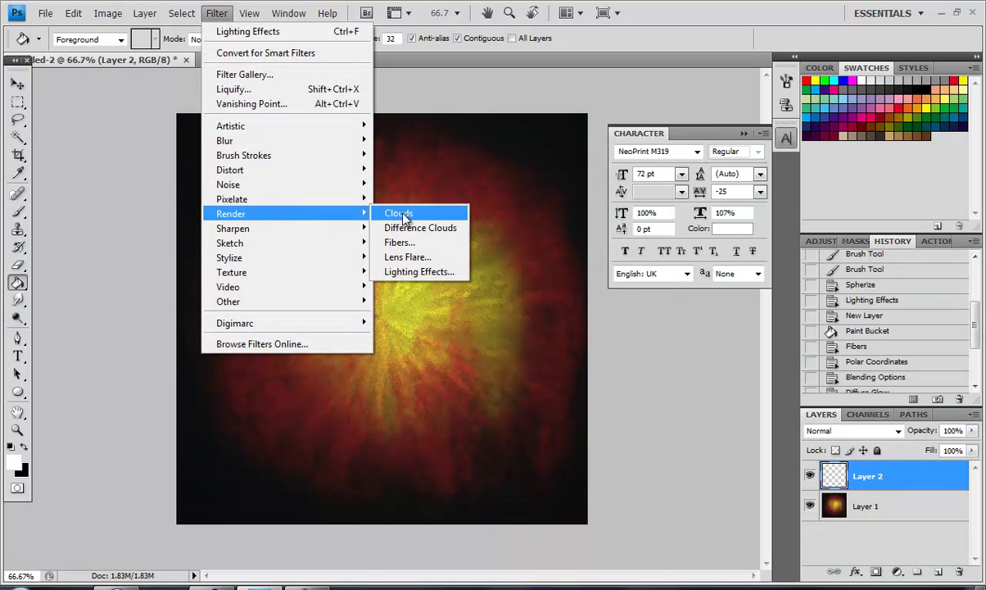
pyautogui.click(402, 215)
pyautogui.hotkey('ctrl', 'a')
pyautogui.hotkey('ctrl', 'i')
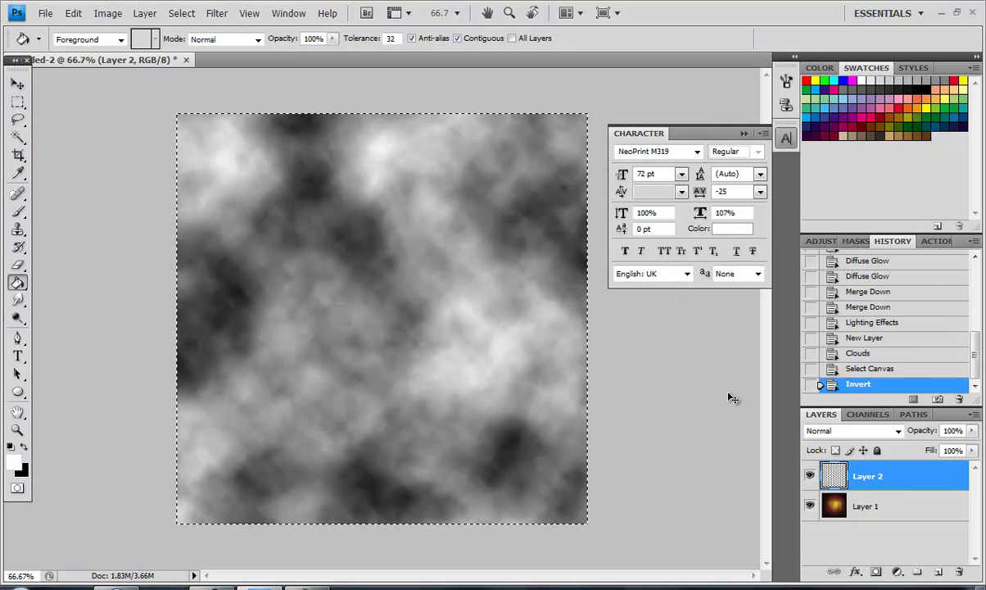
# Set the inverted clouds layer to Color Burn at 28% opacity and merge it down into Layer 1.
pyautogui.rightClick(811, 462)
pyautogui.click(901, 131)
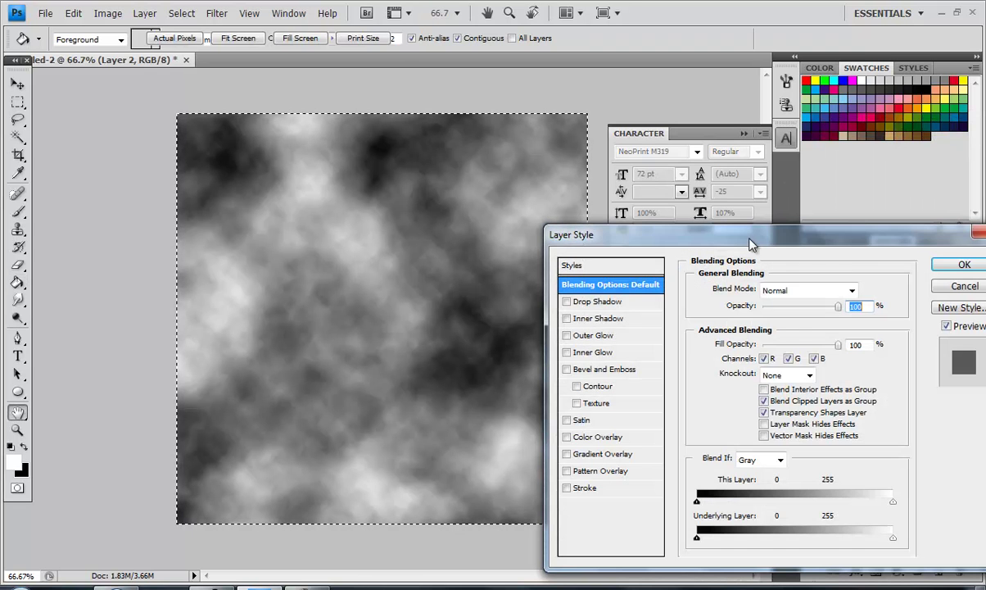
pyautogui.click(798, 290)
pyautogui.click(770, 20)
pyautogui.press('Down')
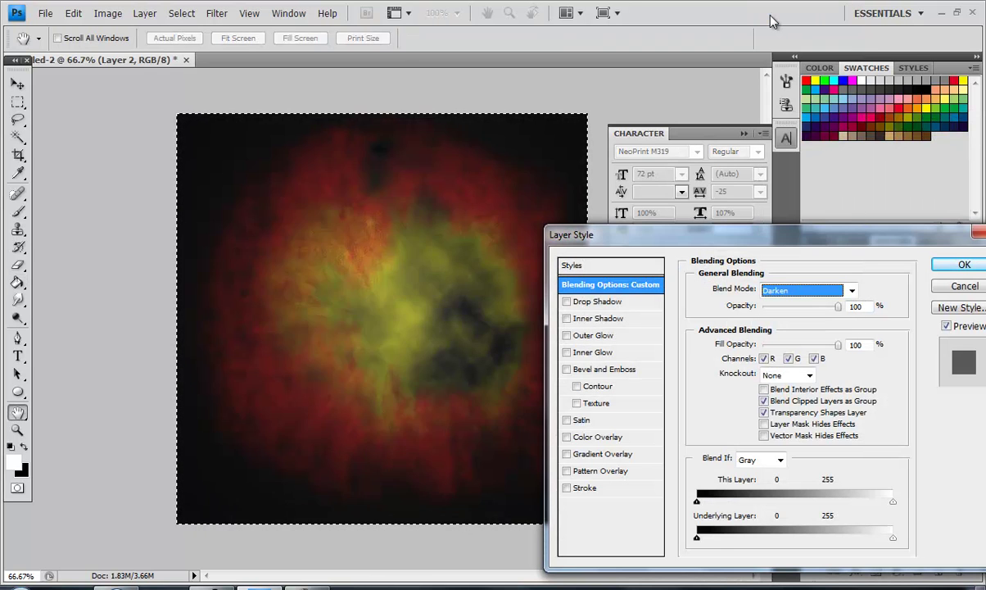
pyautogui.press('Down')
pyautogui.press('Down')
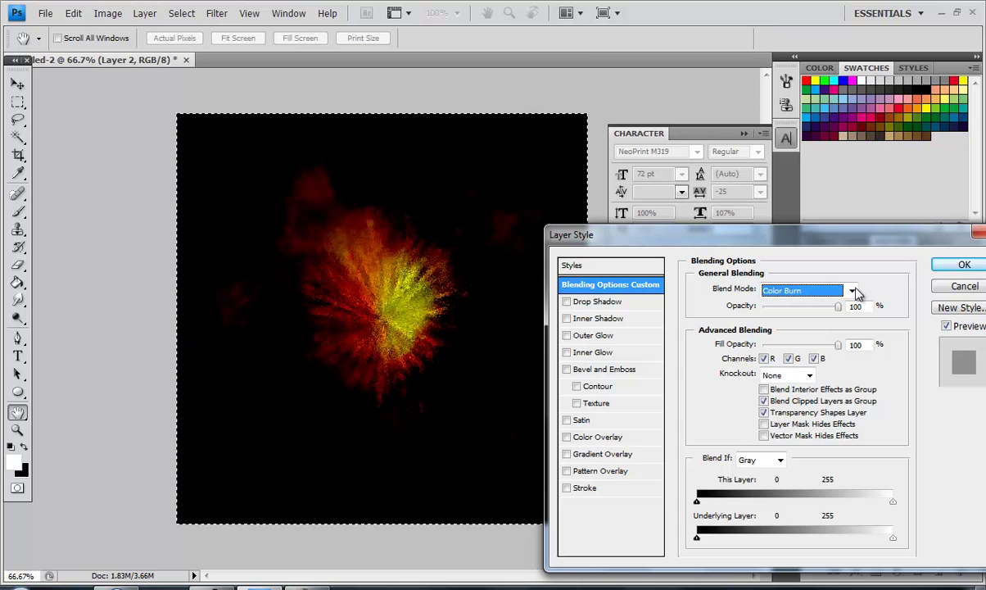
pyautogui.moveTo(837, 306); pyautogui.dragTo(784, 310)
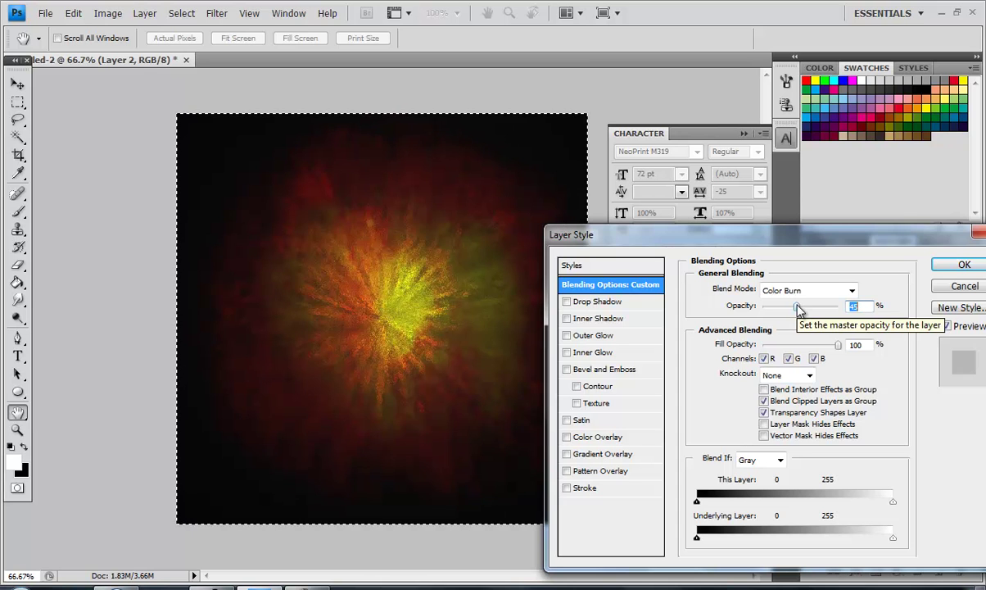
pyautogui.click(952, 267)
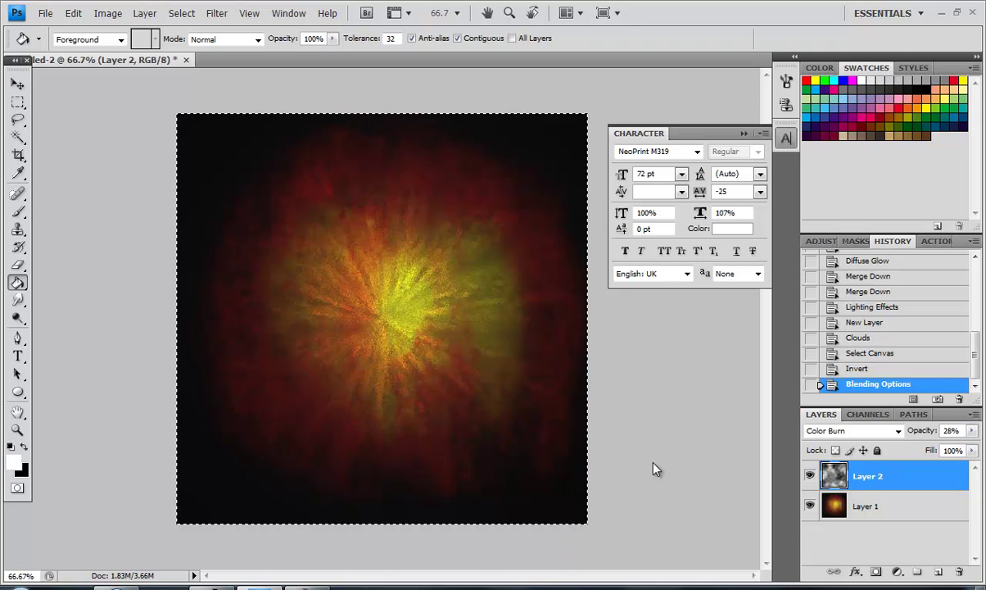
pyautogui.hotkey('ctrl', 'e')
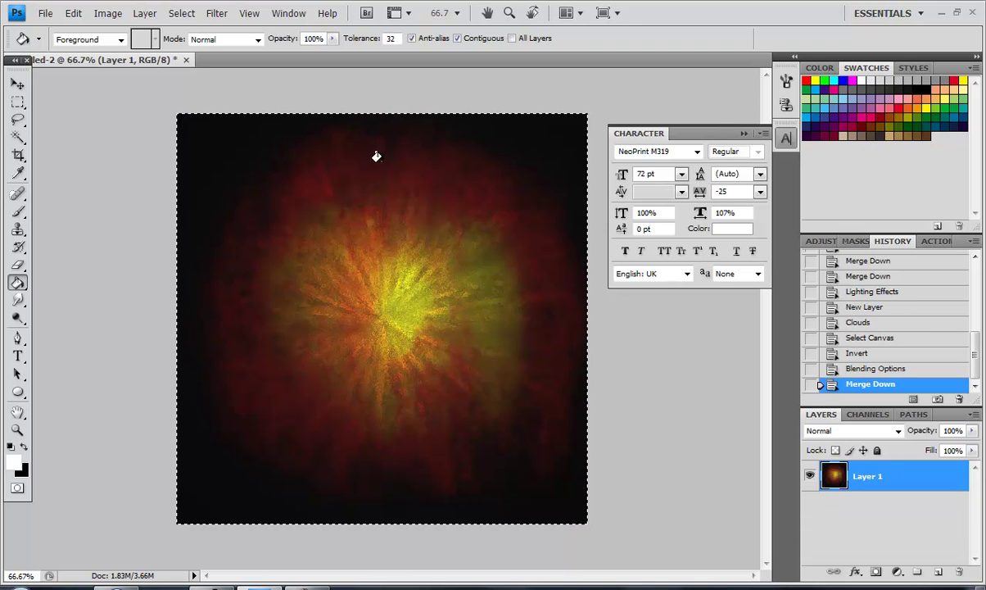
# Preview Cutout and Dry Brush in the Filter Gallery, with Dry Brush at brush size 0 and maximum detail.
pyautogui.click(217, 13)
pyautogui.moveTo(225, 140)
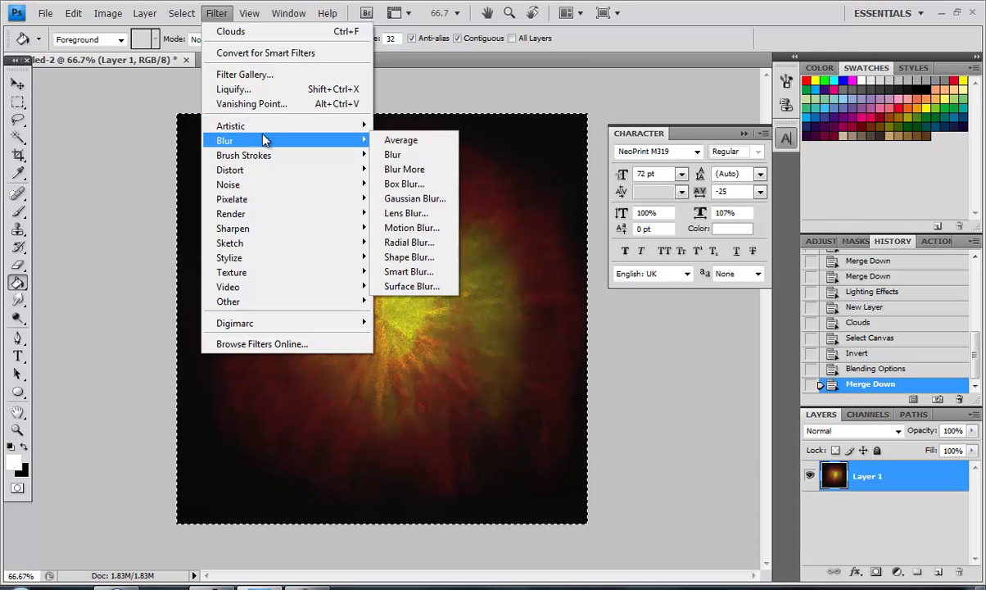
pyautogui.click(431, 331)
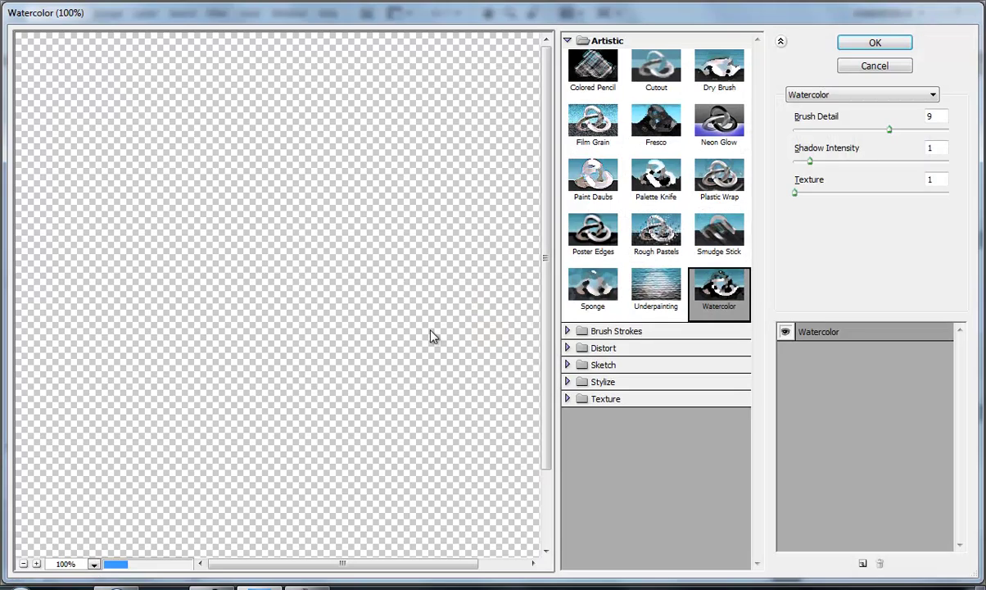
pyautogui.click(602, 76)
pyautogui.click(656, 69)
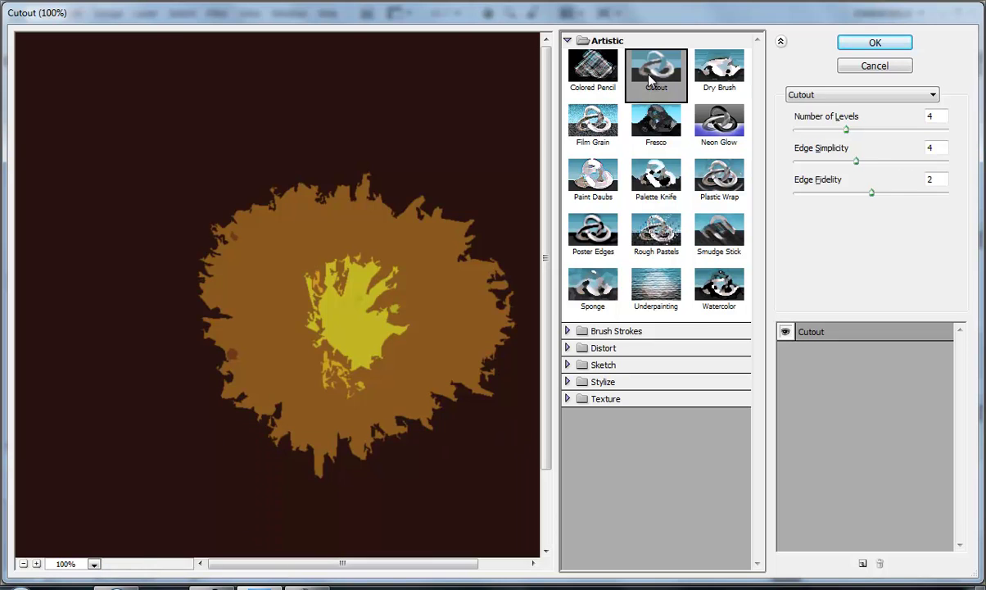
pyautogui.press('Right')
pyautogui.moveTo(826, 131); pyautogui.dragTo(795, 131)
pyautogui.moveTo(917, 162)
pyautogui.mouseDown()
pyautogui.moveTo(964, 171)
pyautogui.moveTo(809, 195)
pyautogui.moveTo(950, 214)
pyautogui.mouseUp()
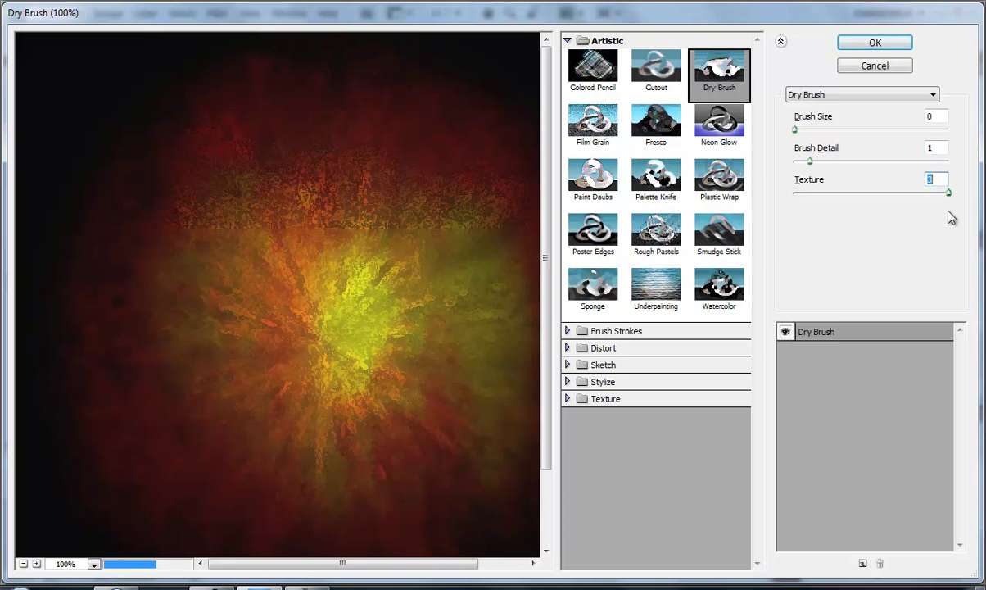
pyautogui.click(700, 132)
# Browse the Distort, Brush Strokes and Sketch filter previews on the fireball.
pyautogui.press('Down')
pyautogui.press('Down')
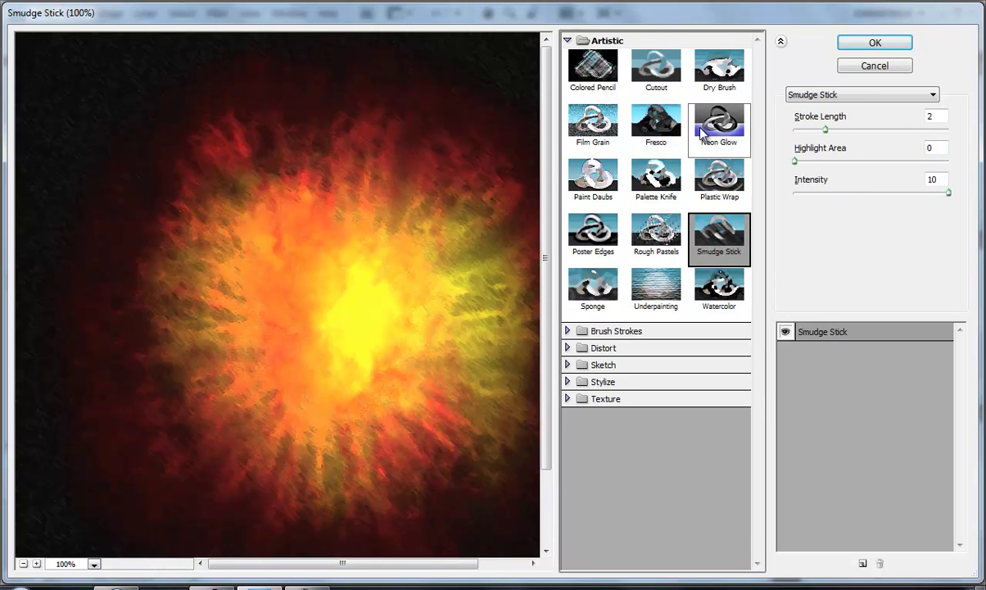
pyautogui.press('Down')
pyautogui.press('Down')
pyautogui.press('Down')
pyautogui.press('Down')
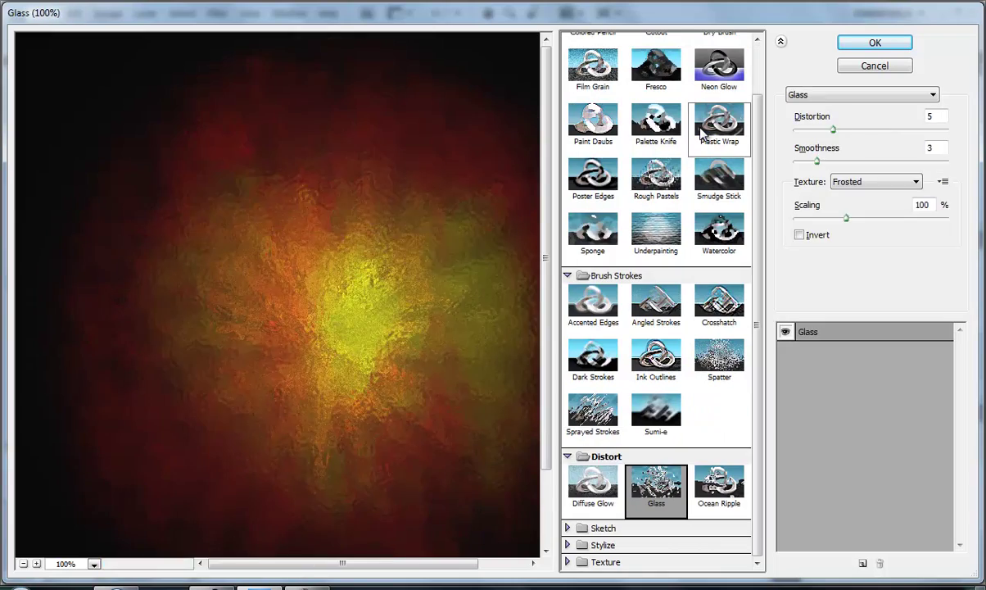
pyautogui.press('Left')
pyautogui.press('Right')
pyautogui.press('Right')
pyautogui.press('Down')
pyautogui.press('Down')
pyautogui.press('Left')
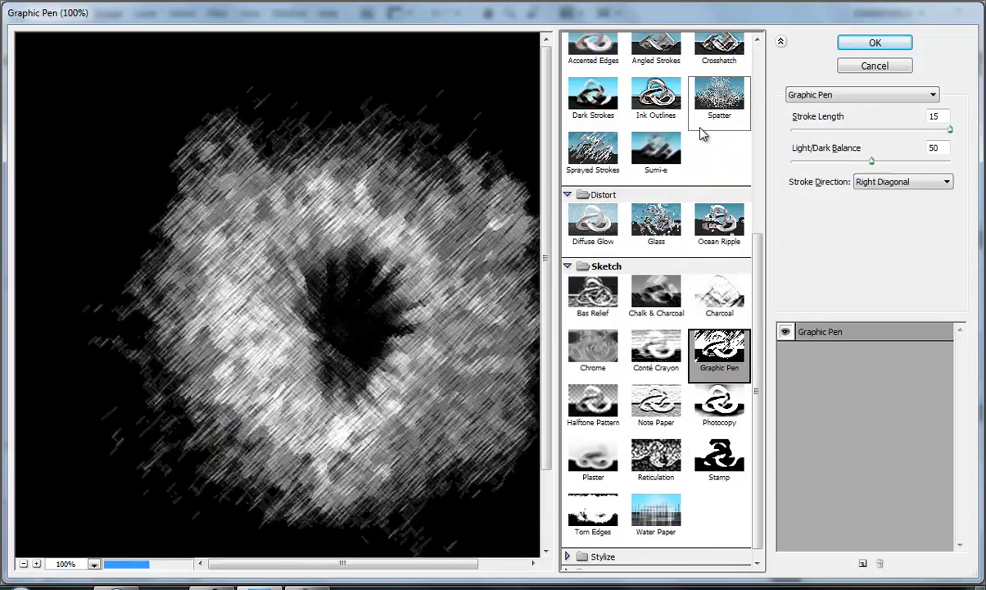
pyautogui.press('Down')
pyautogui.press('Right')
pyautogui.press('Down')
pyautogui.press('Down')
pyautogui.press('Left')
pyautogui.press('Down')
pyautogui.press('Down')
# Choose Texture > Grain and lower its Intensity to a faint level.
pyautogui.press('Right')
pyautogui.press('Right')
pyautogui.press('Down')
pyautogui.press('Left')
pyautogui.press('Left')
pyautogui.press('Up')
pyautogui.press('Right')
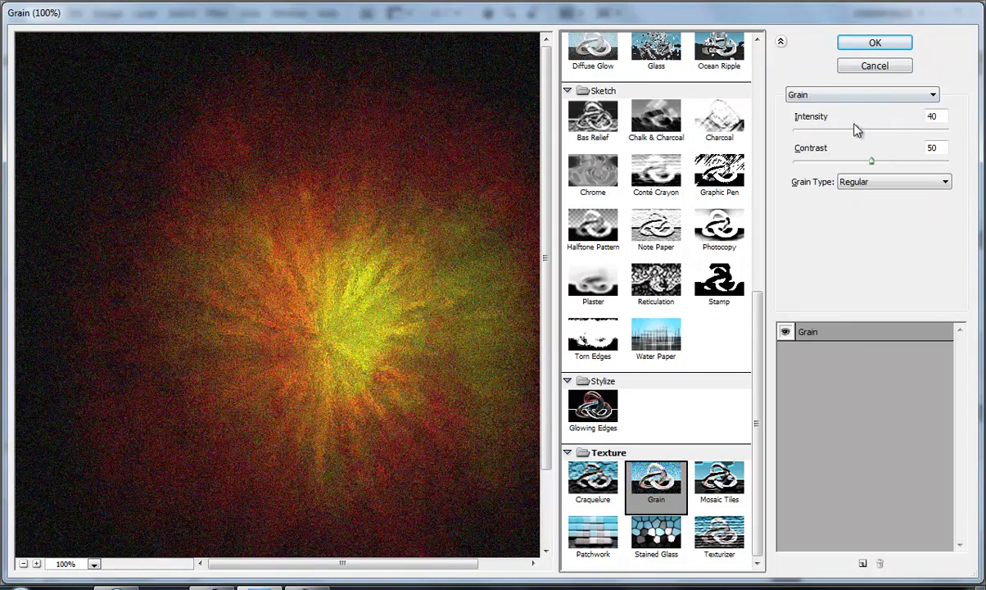
pyautogui.moveTo(855, 131); pyautogui.dragTo(808, 131)
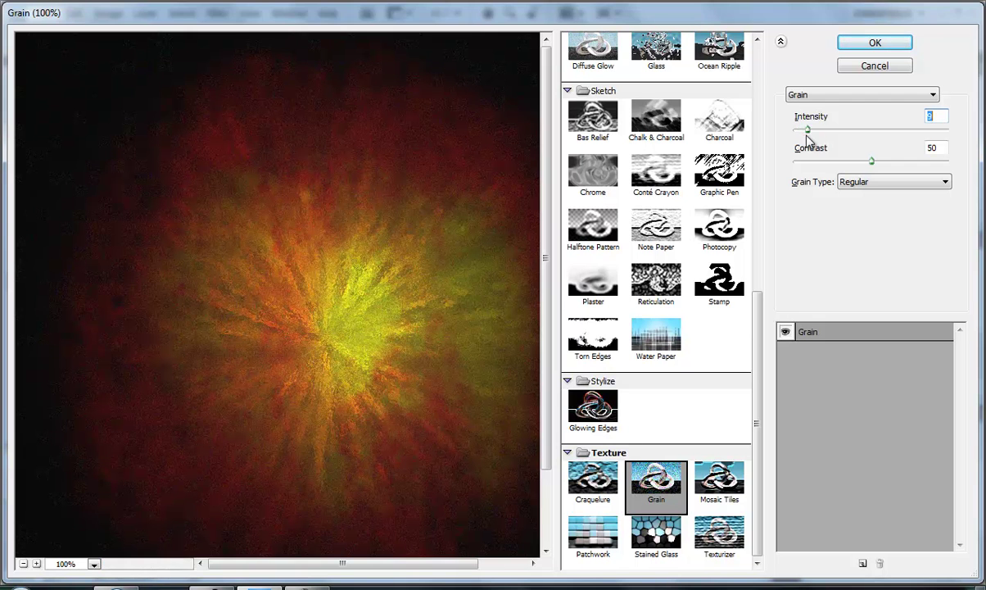
# Apply the Grain filter and compare before and after in History, keeping the grain.
pyautogui.click(887, 46)
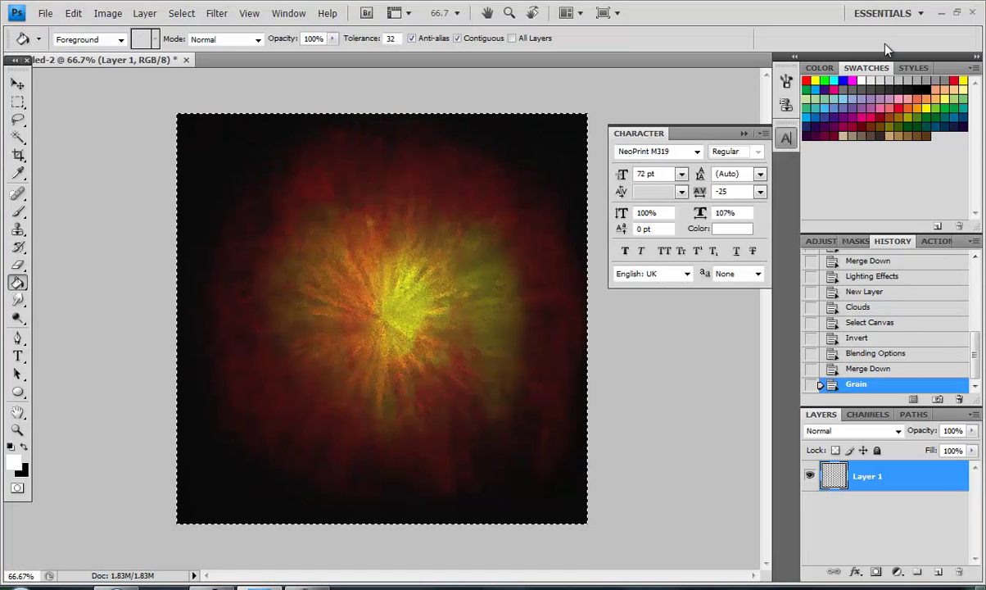
pyautogui.click(834, 369)
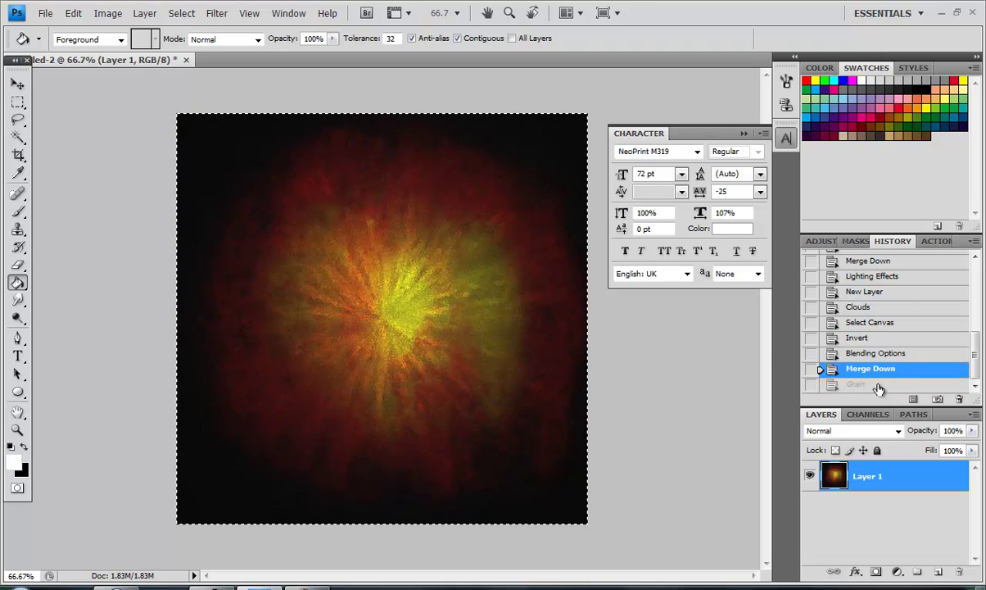
pyautogui.click(856, 384)
# Try Radial Zoom Blur at amounts 41 and 14, undoing each to compare.
pyautogui.click(217, 13)
pyautogui.moveTo(230, 169)
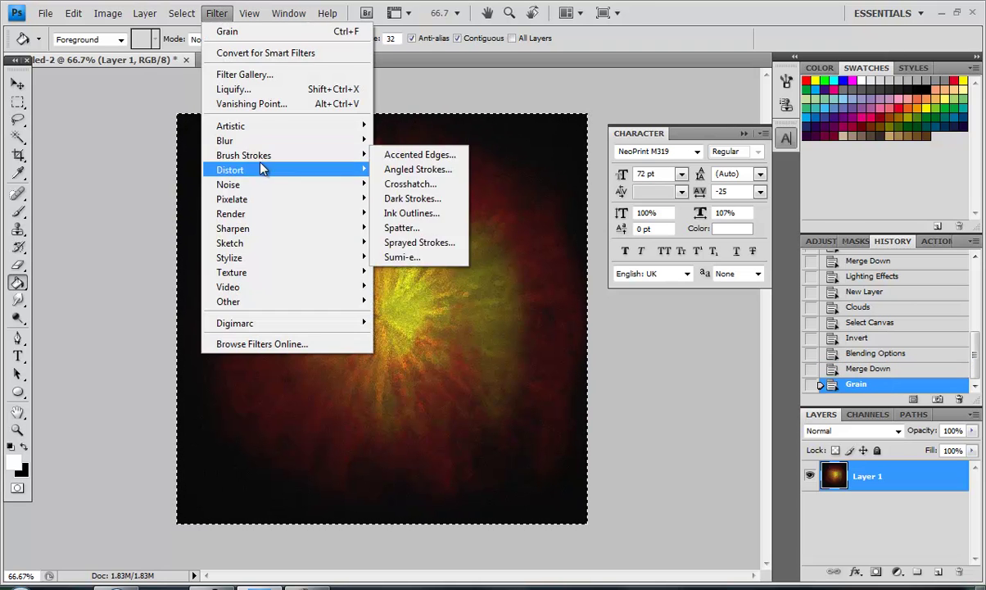
pyautogui.click(401, 244)
pyautogui.moveTo(428, 145); pyautogui.dragTo(629, 168)
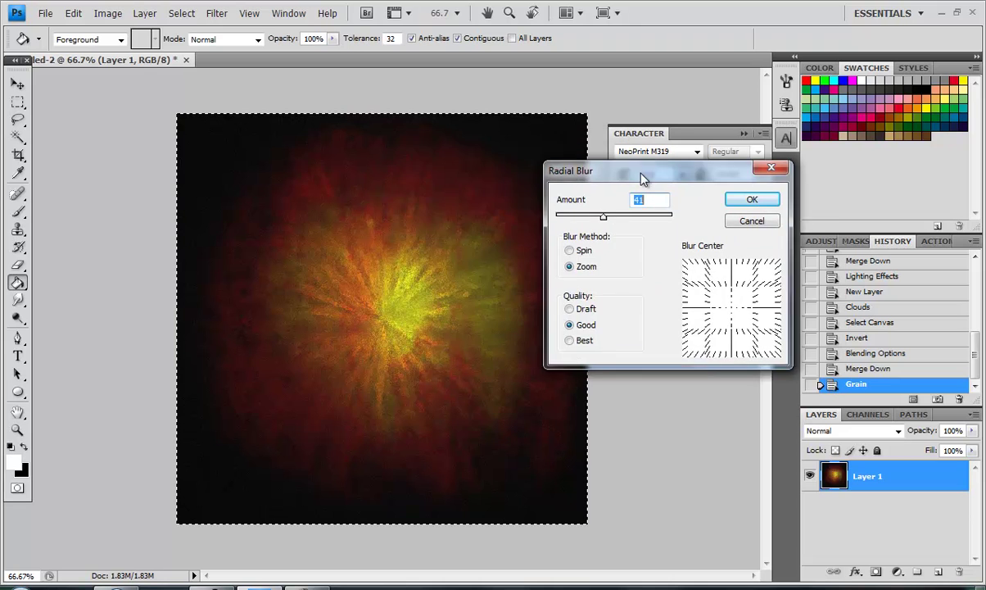
pyautogui.click(793, 200)
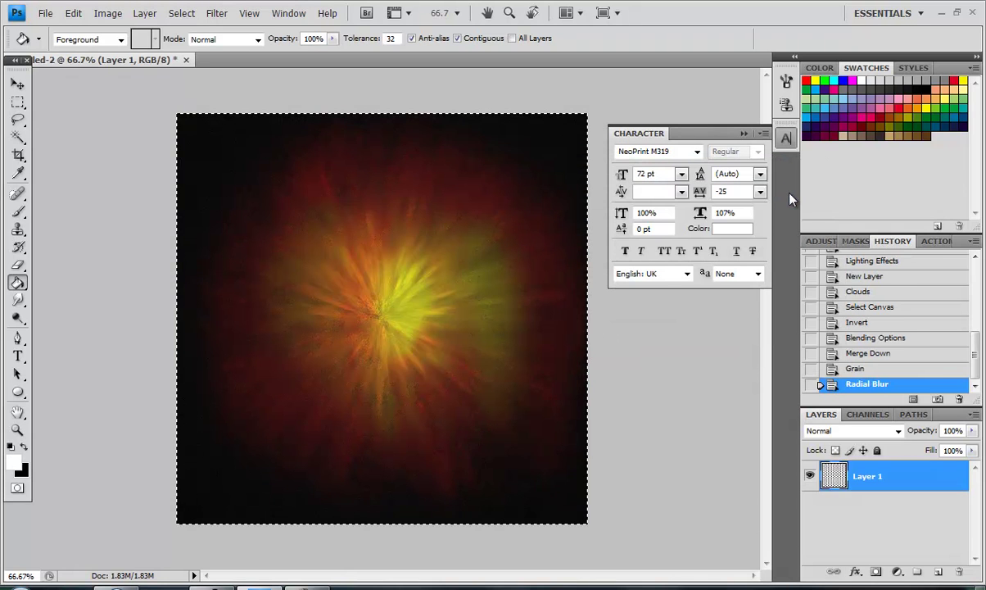
pyautogui.click(856, 368)
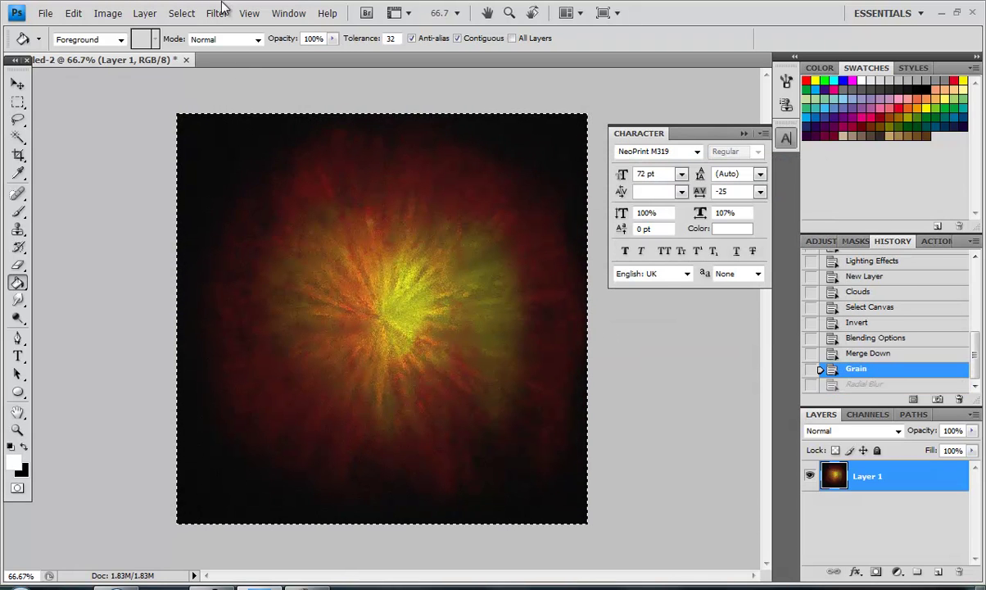
pyautogui.click(217, 13)
pyautogui.click(409, 242)
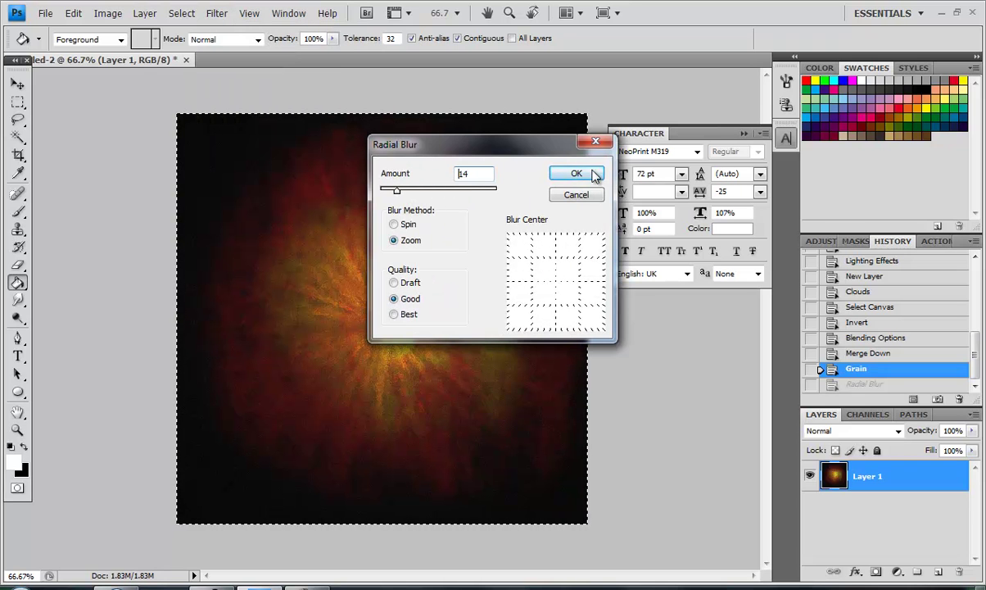
pyautogui.click(592, 173)
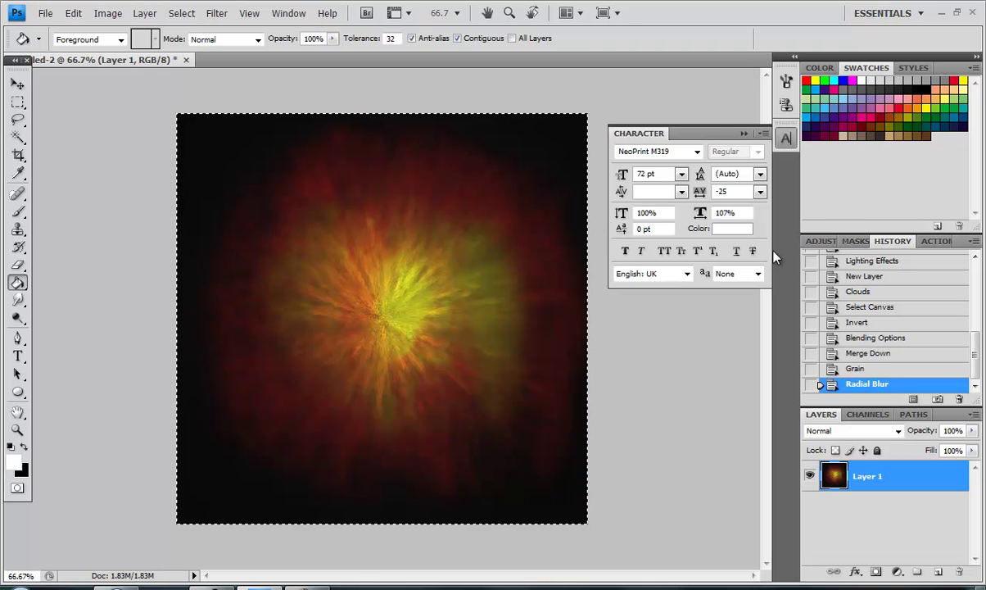
pyautogui.click(865, 369)
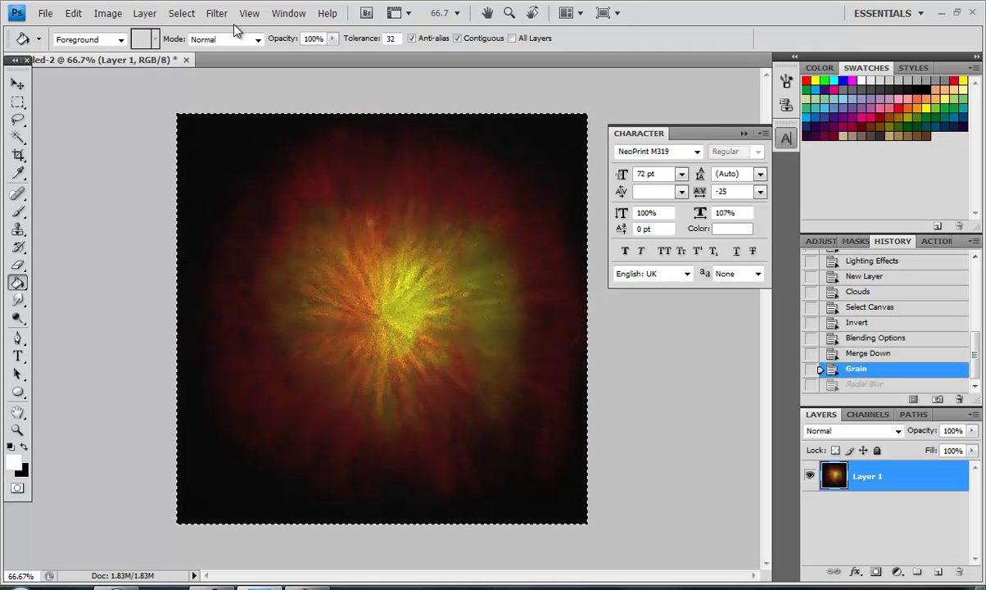
# Apply a lighter Zoom Radial Blur at Amount 5.
pyautogui.click(217, 13)
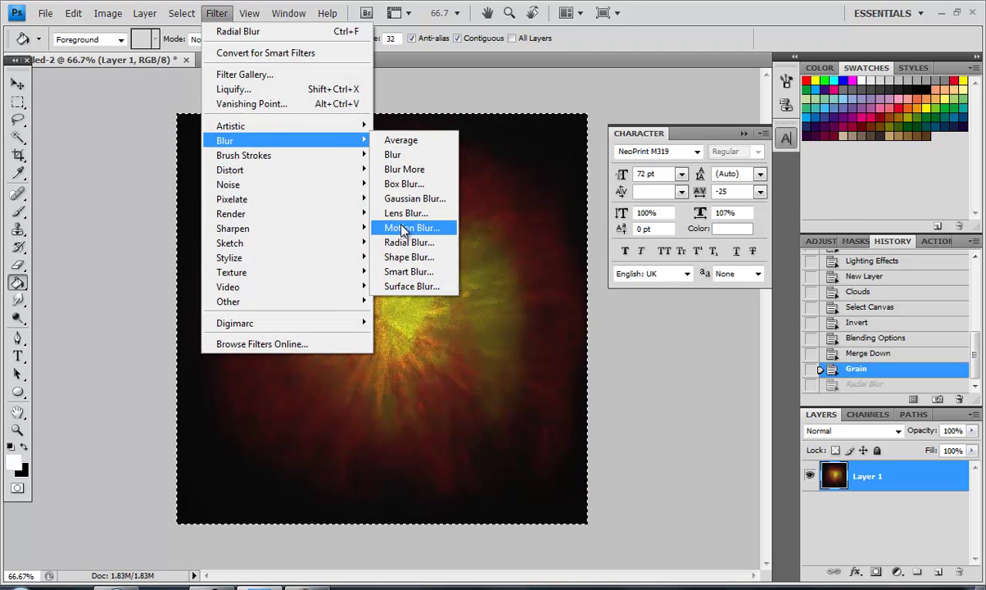
pyautogui.click(409, 243)
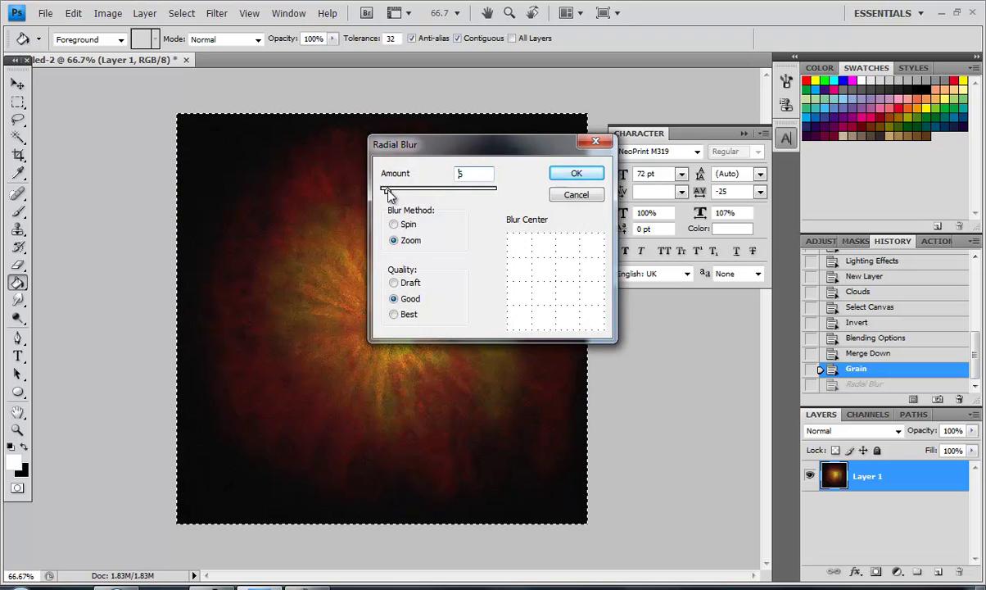
pyautogui.click(573, 173)
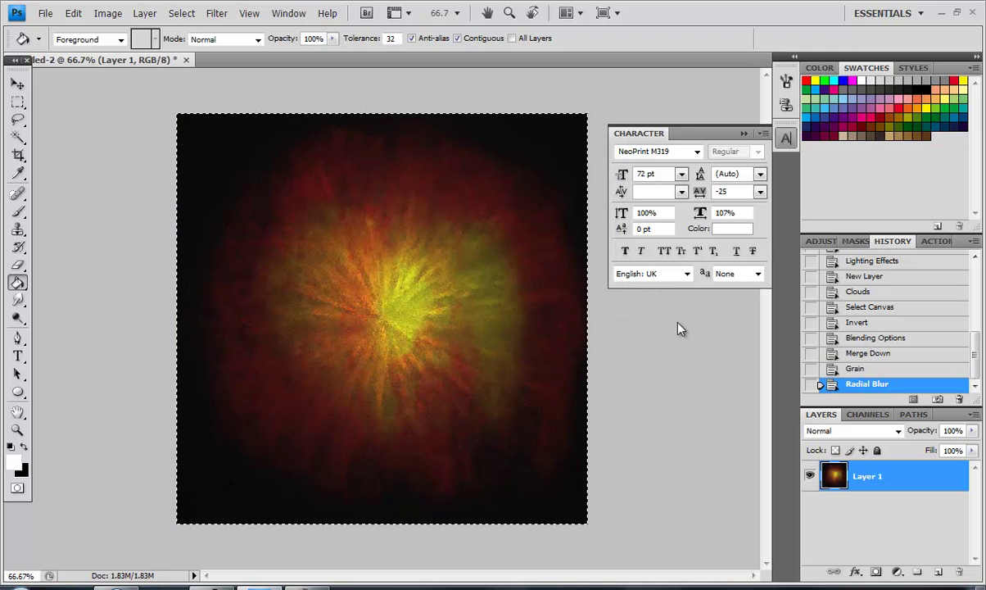